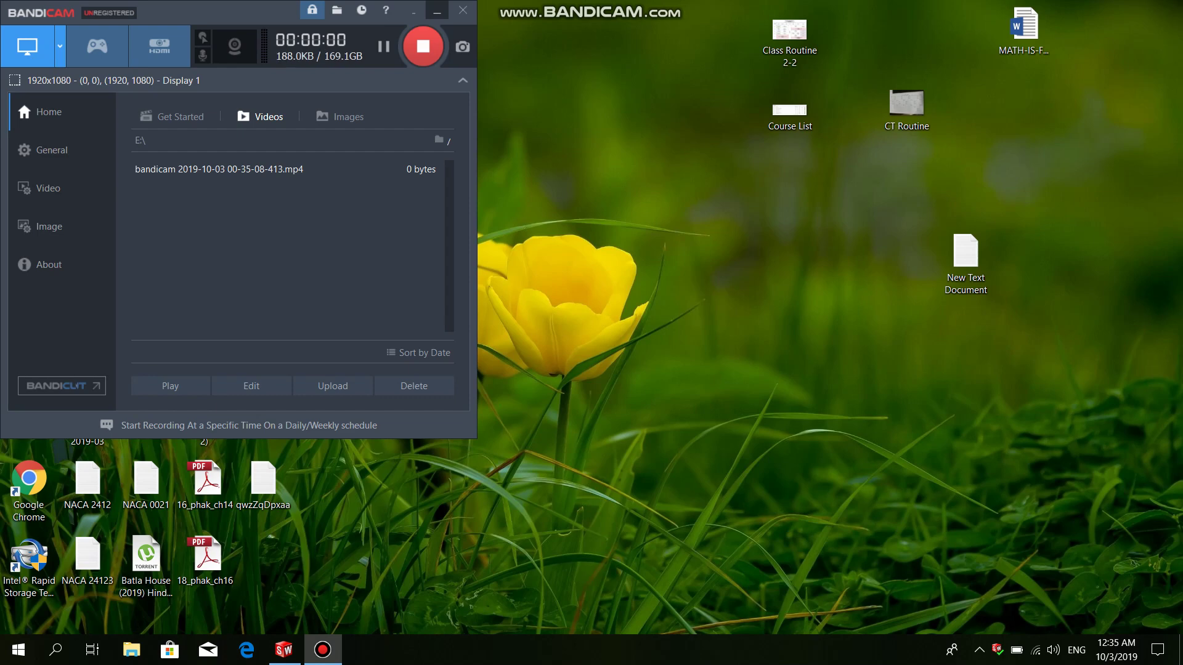
# - Minimize Bandicam and bring the blank SolidWorks part window back to the front
pyautogui.click(437, 11)
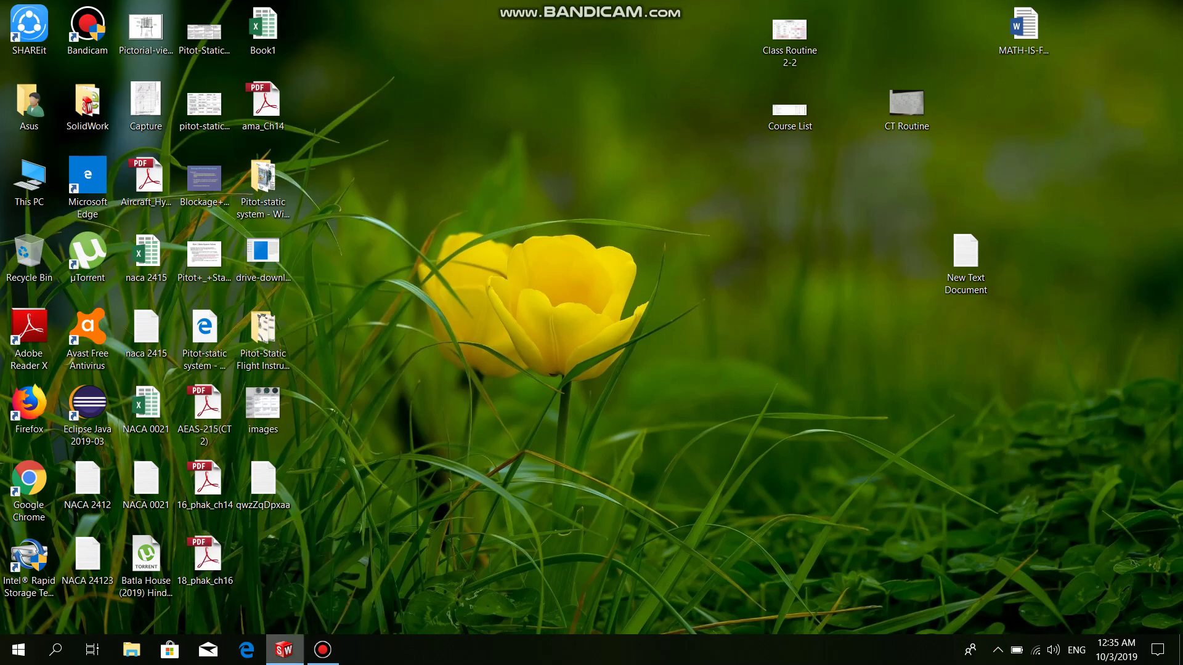
pyautogui.click(284, 650)
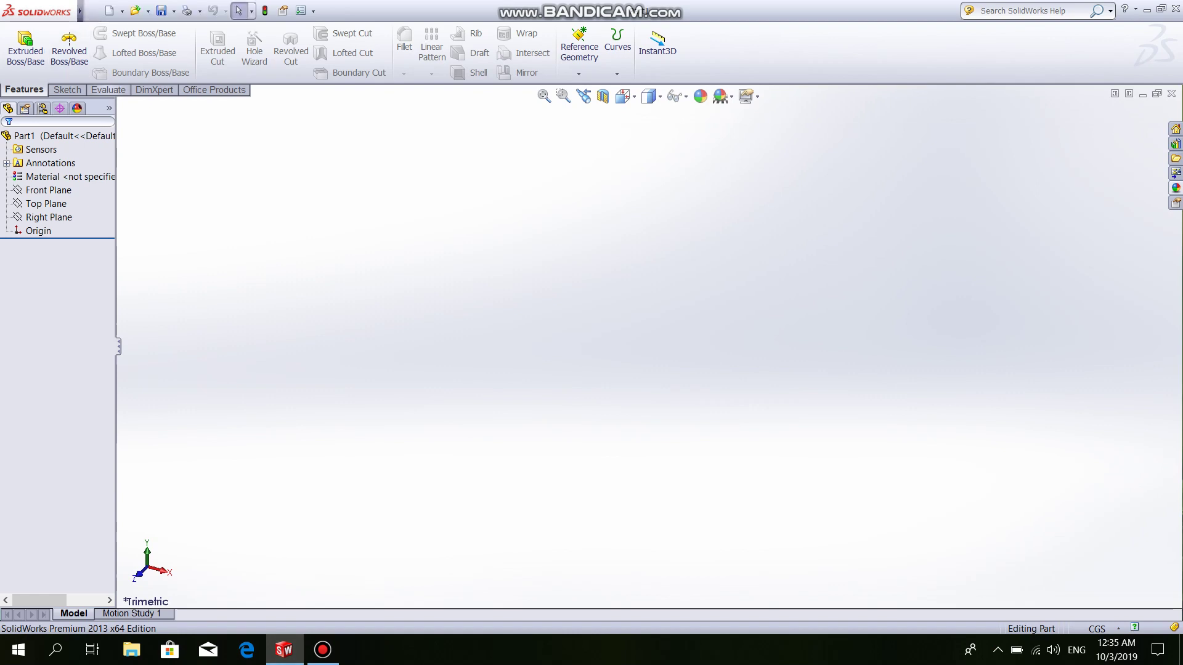
# - Import NACA 0021.txt from the Desktop as a Curve Through XYZ Points, creating Curve1
pyautogui.click(617, 46)
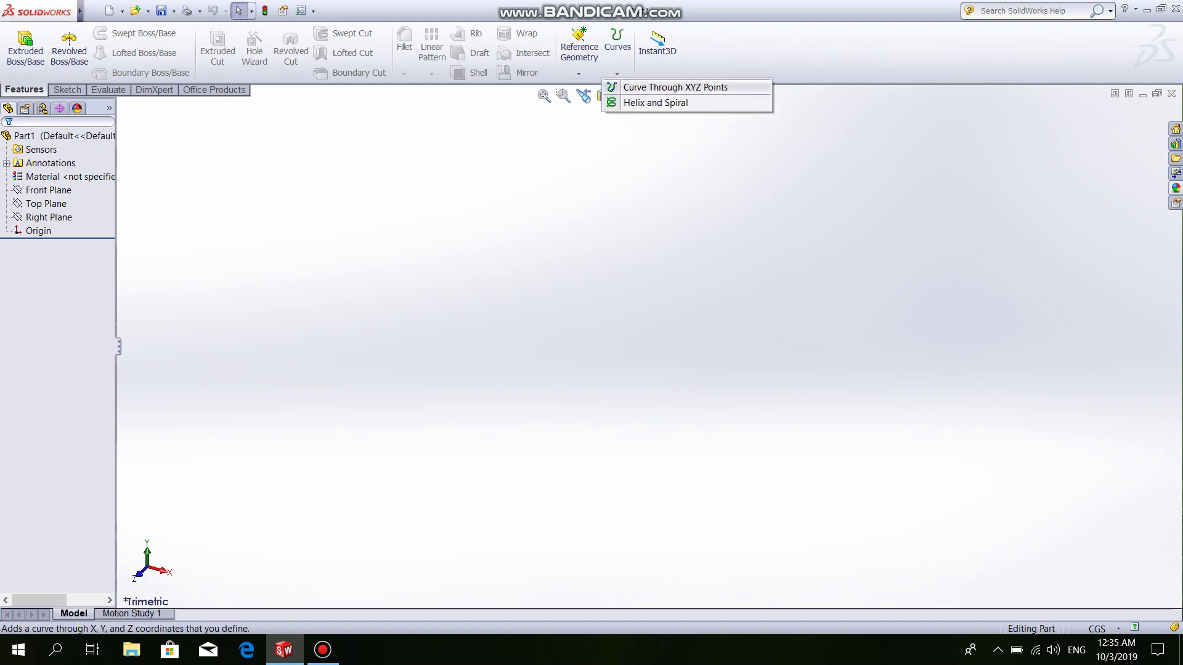
pyautogui.click(653, 87)
pyautogui.click(345, 110)
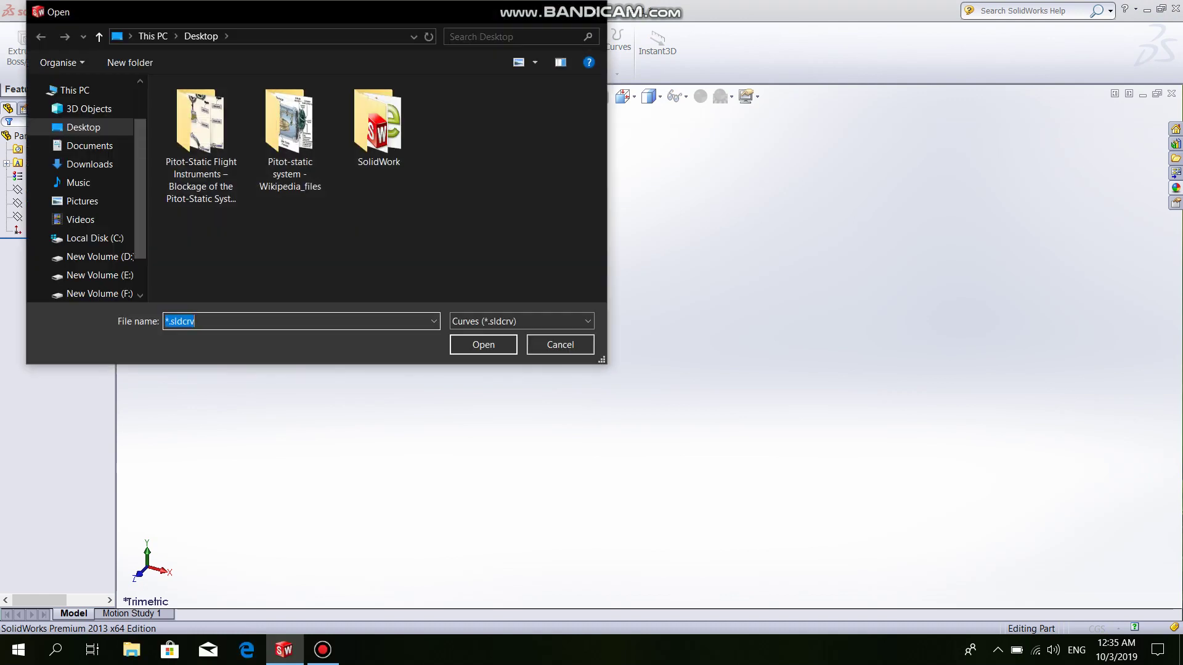
pyautogui.click(521, 321)
pyautogui.click(482, 349)
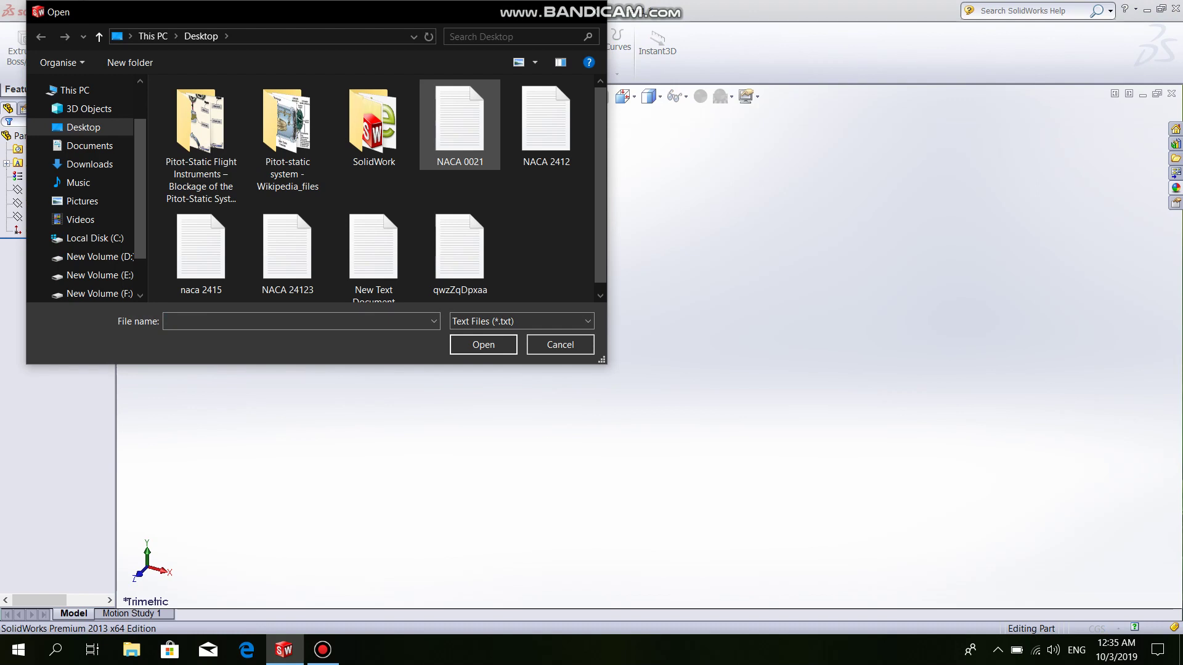
pyautogui.click(460, 123)
pyautogui.click(483, 345)
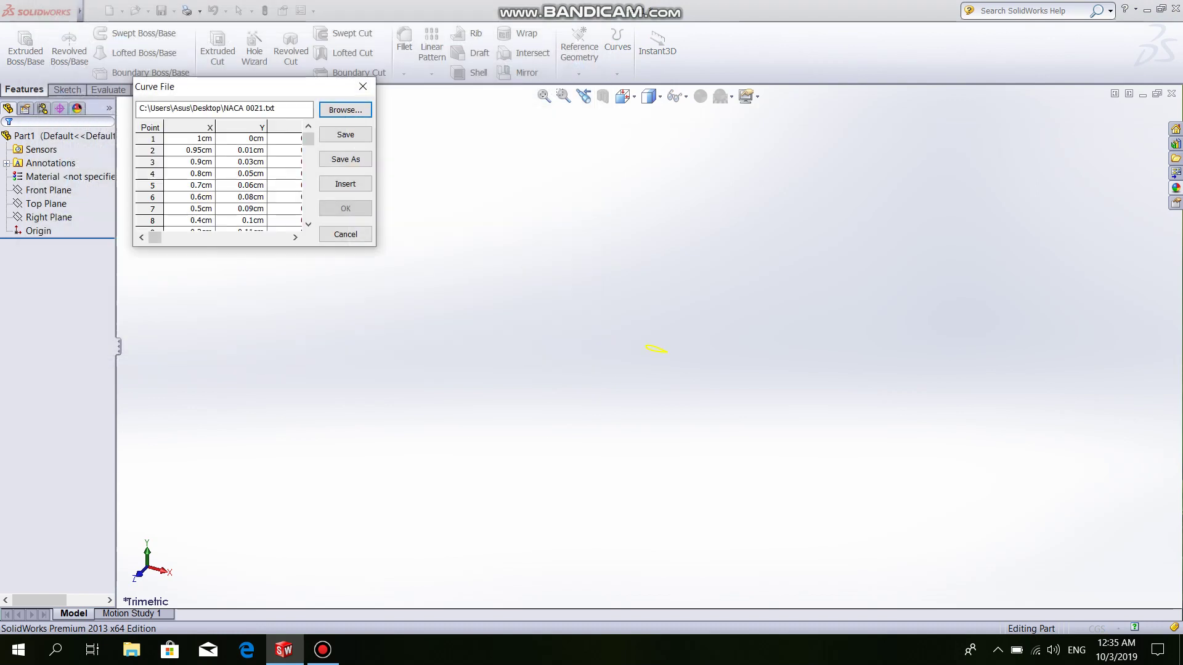
pyautogui.click(342, 207)
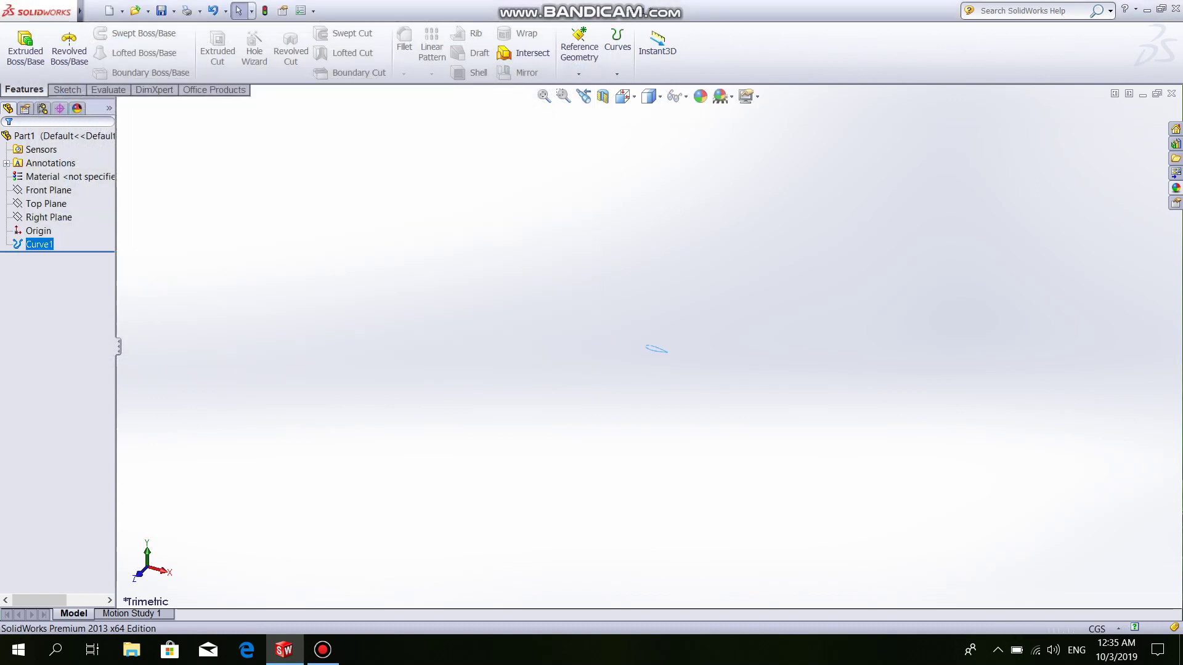
# - Fit the airfoil in Front view and start a sketch on the Front Plane
pyautogui.press('f')
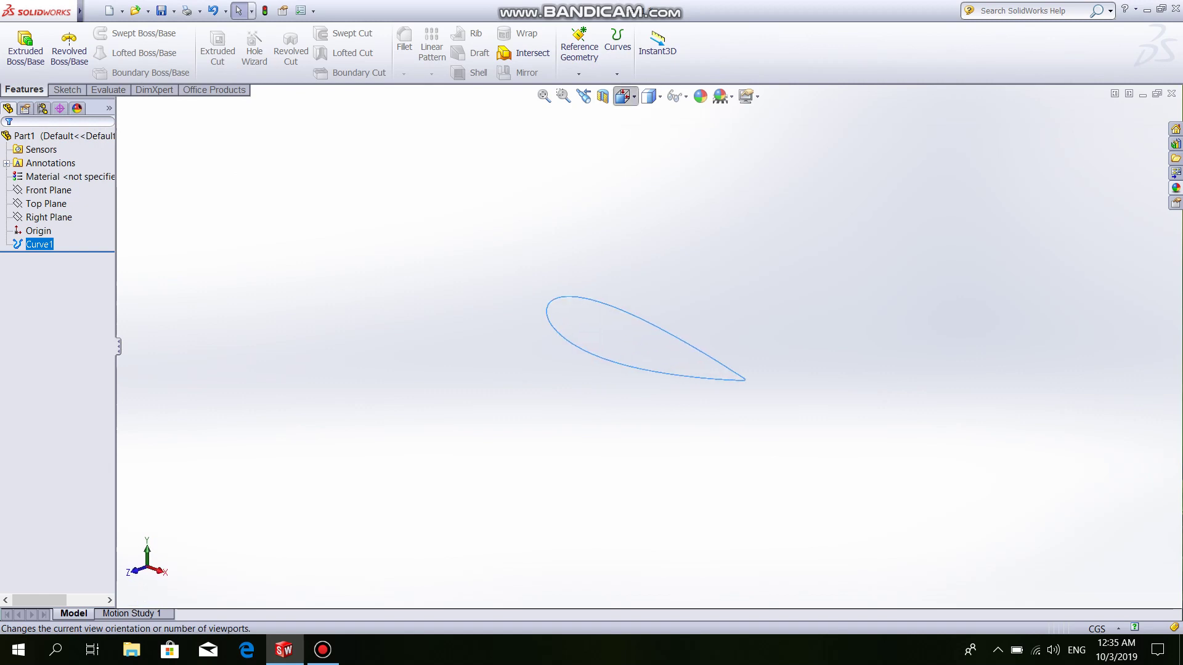
pyautogui.click(624, 96)
pyautogui.click(645, 159)
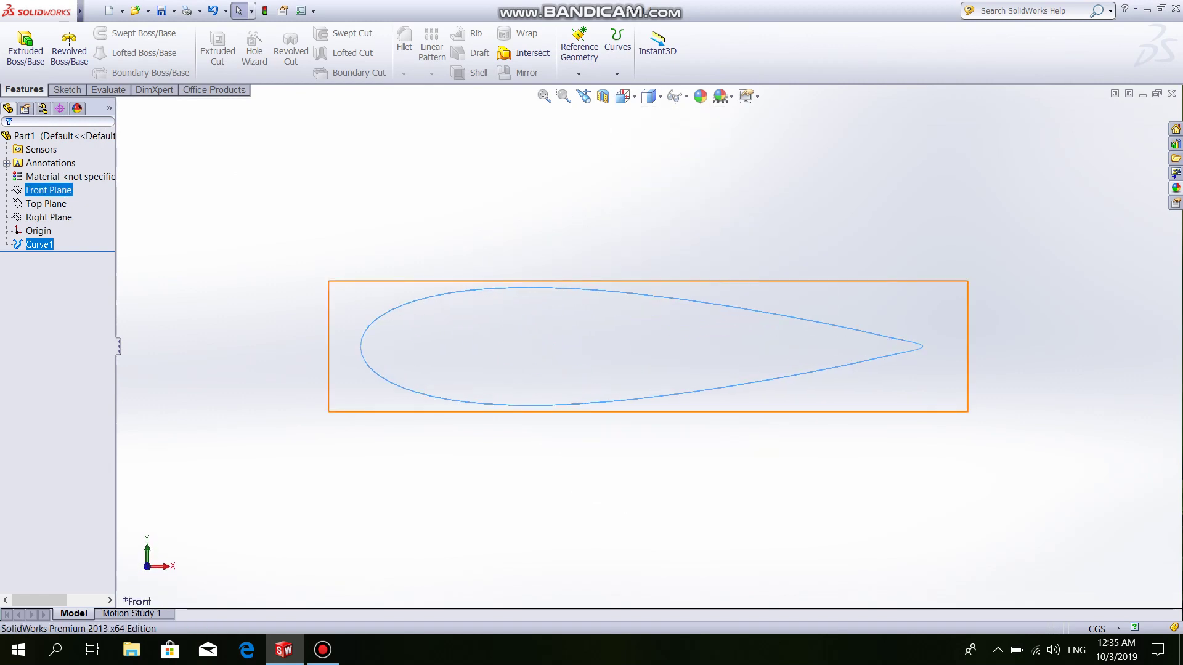
pyautogui.click(48, 190)
pyautogui.click(45, 173)
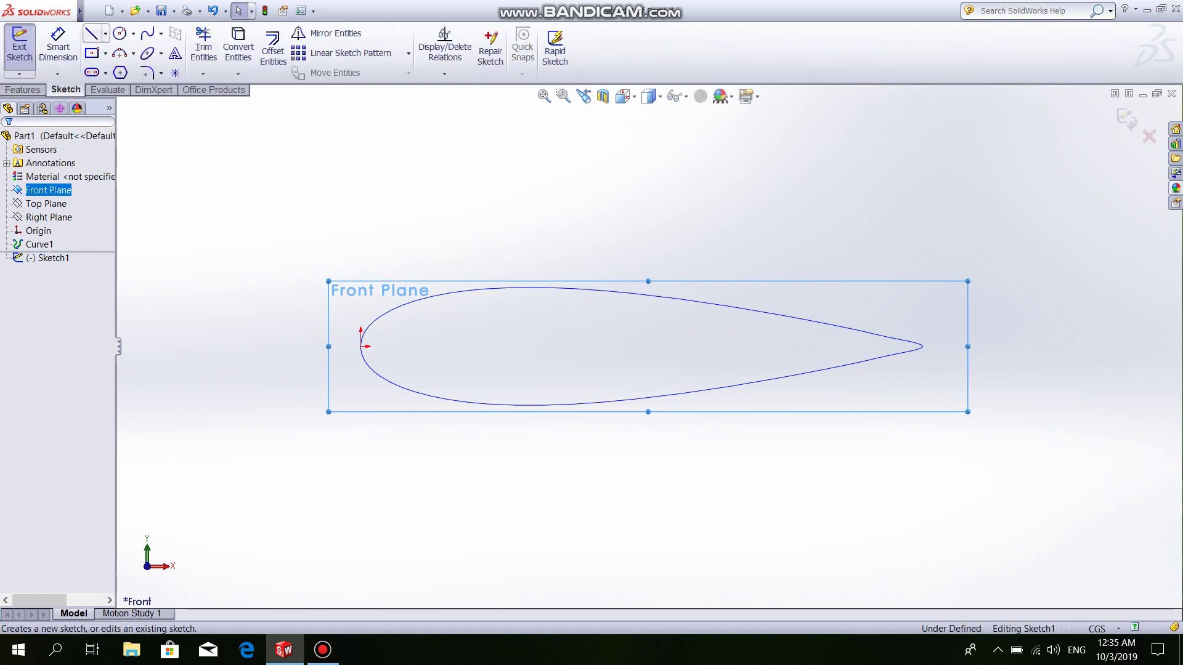
# - Draw a construction centerline chord from the leading edge to the airfoil tip
pyautogui.click(106, 33)
pyautogui.click(123, 67)
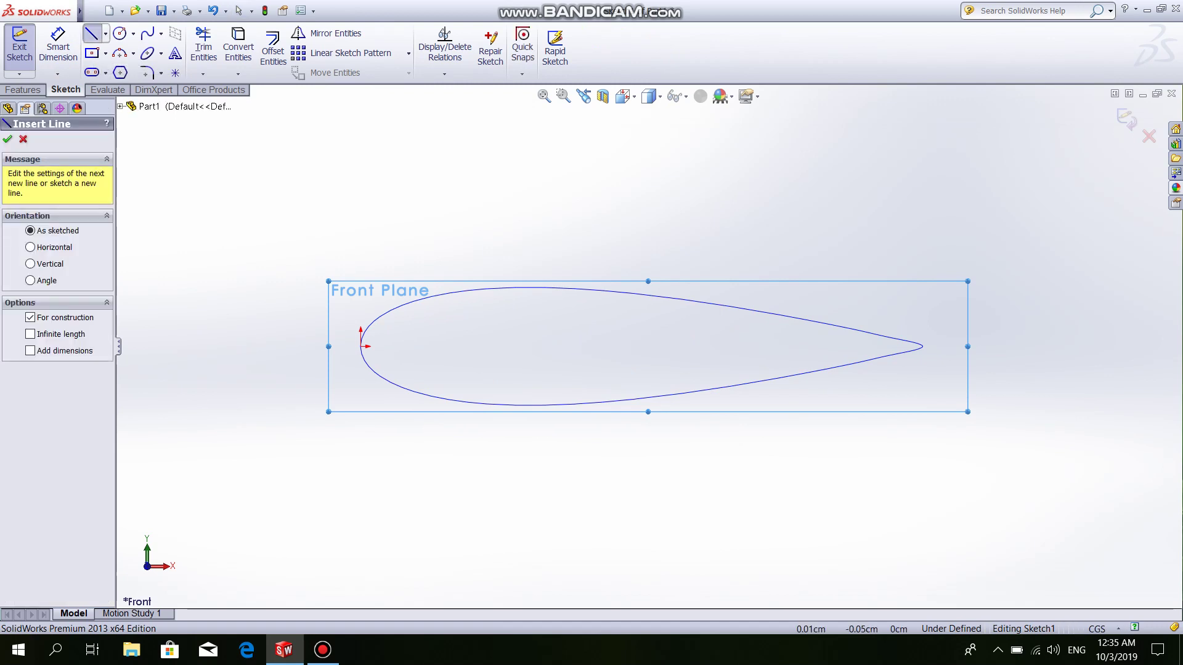
pyautogui.click(361, 347)
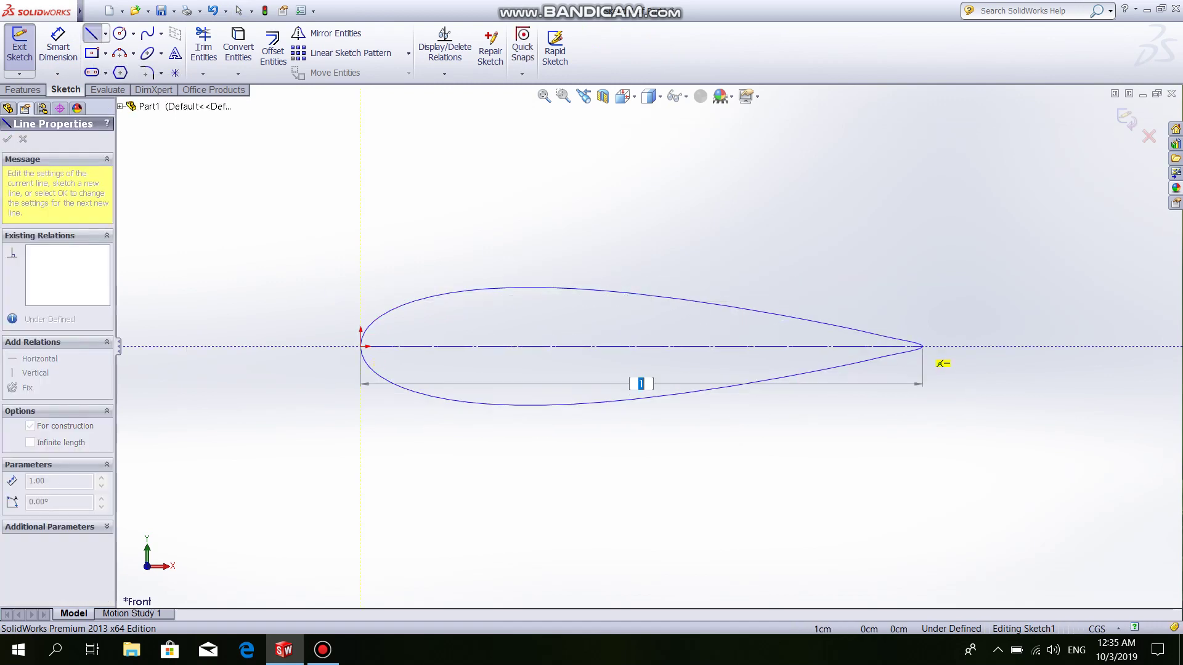
pyautogui.click(923, 347)
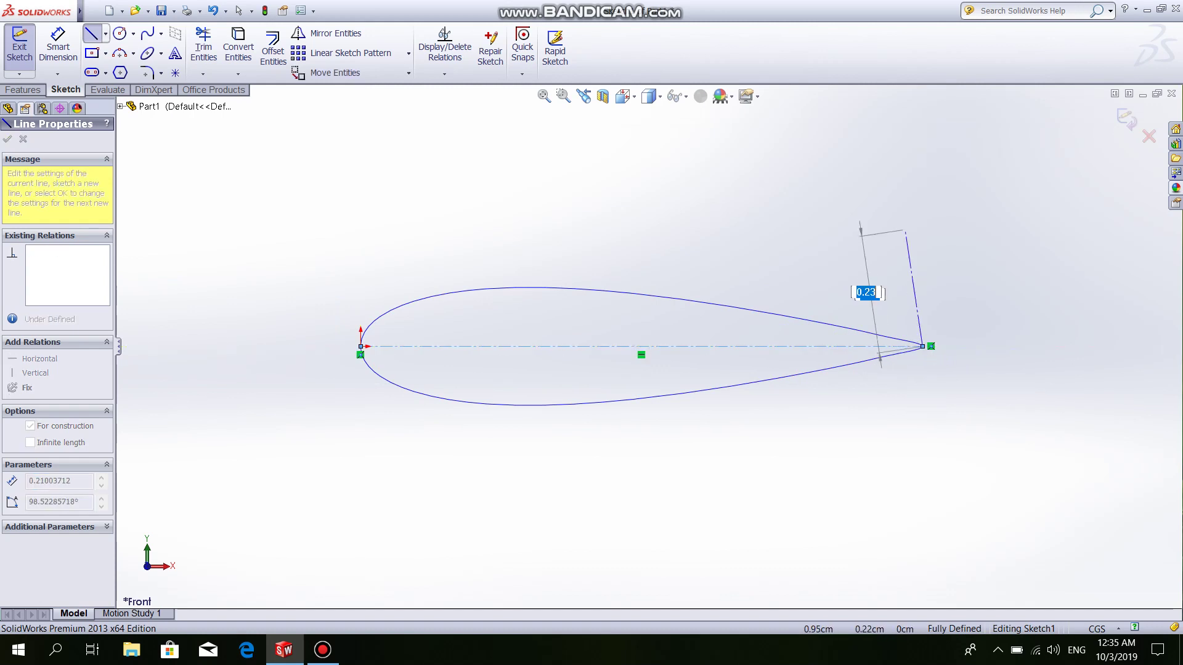
pyautogui.rightClick(891, 217)
pyautogui.click(927, 227)
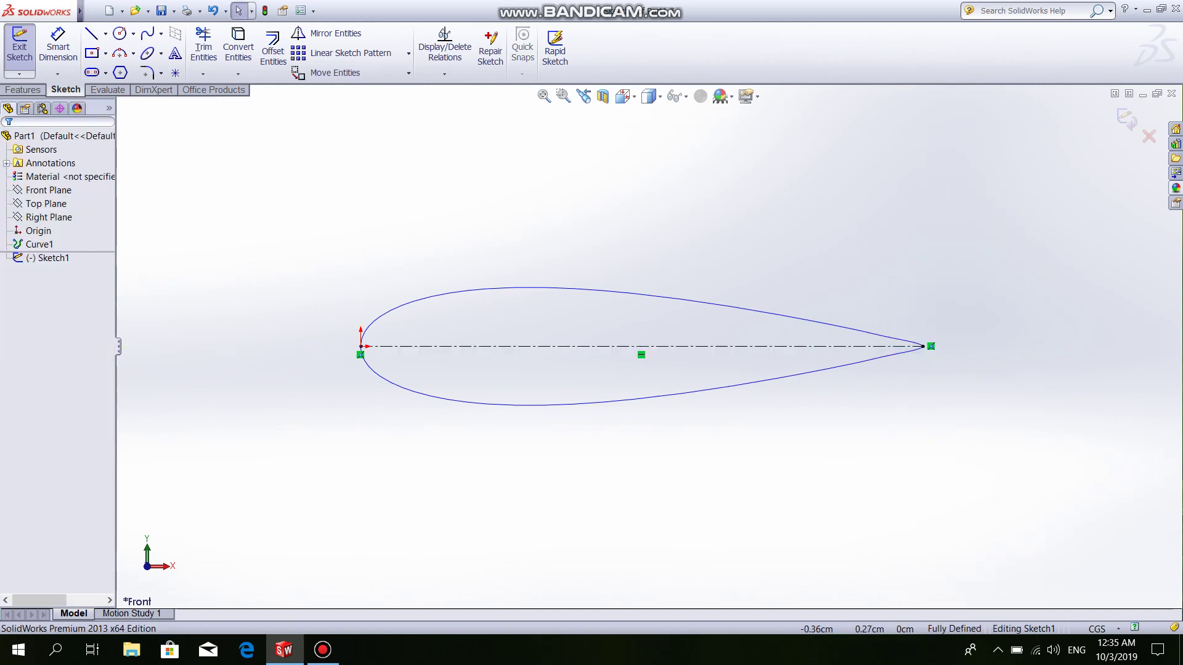
# - Convert the Curve1 airfoil into the sketch and exit Sketch1
pyautogui.click(238, 49)
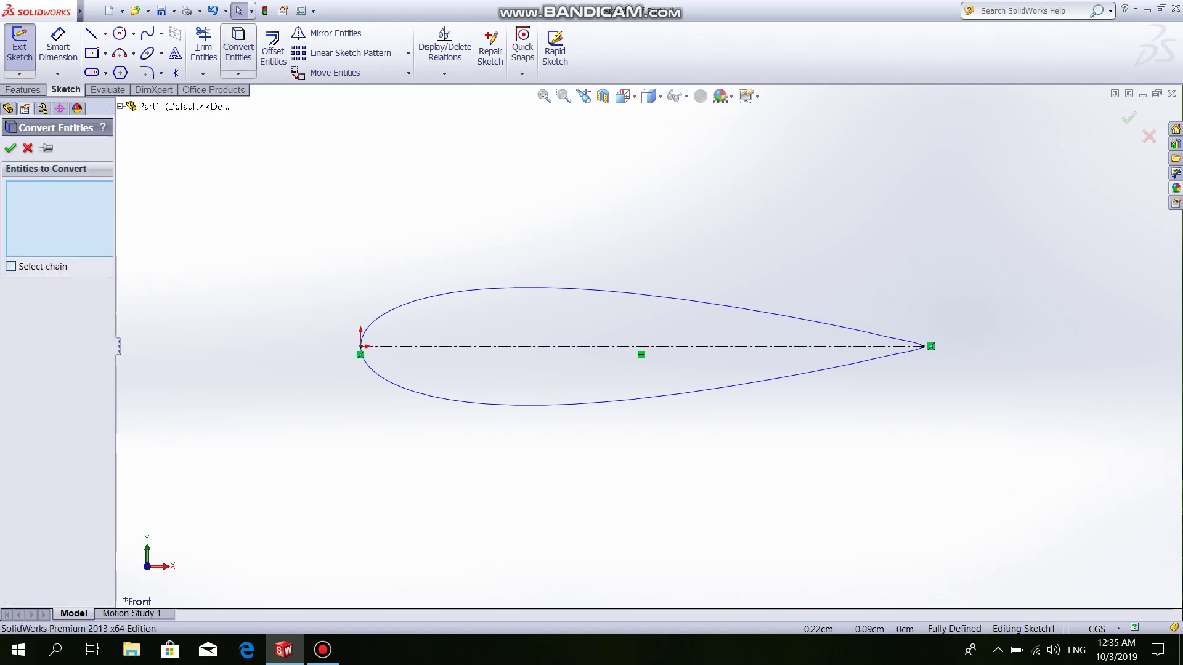
pyautogui.click(801, 373)
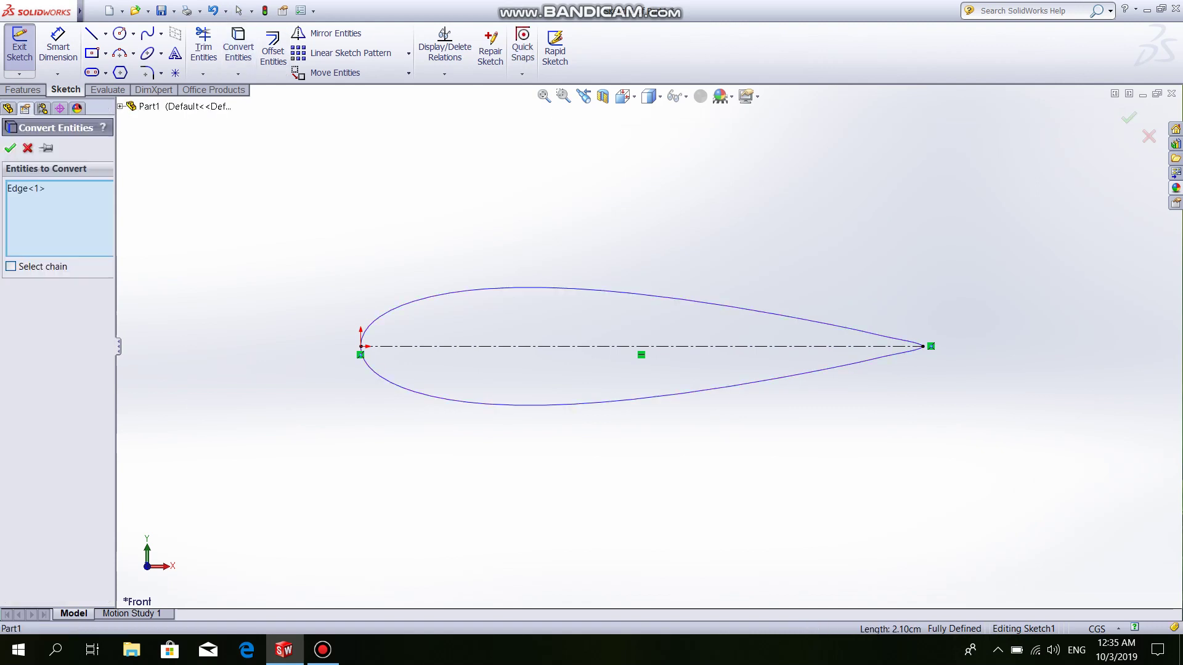
pyautogui.press('Return')
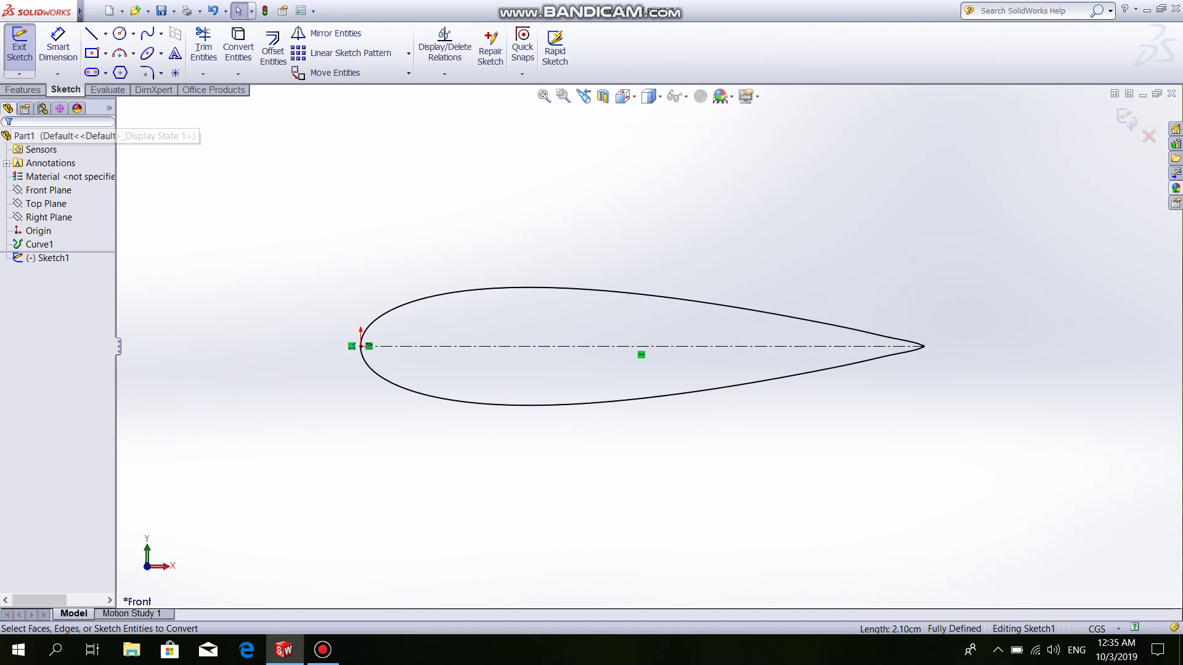
pyautogui.click(19, 46)
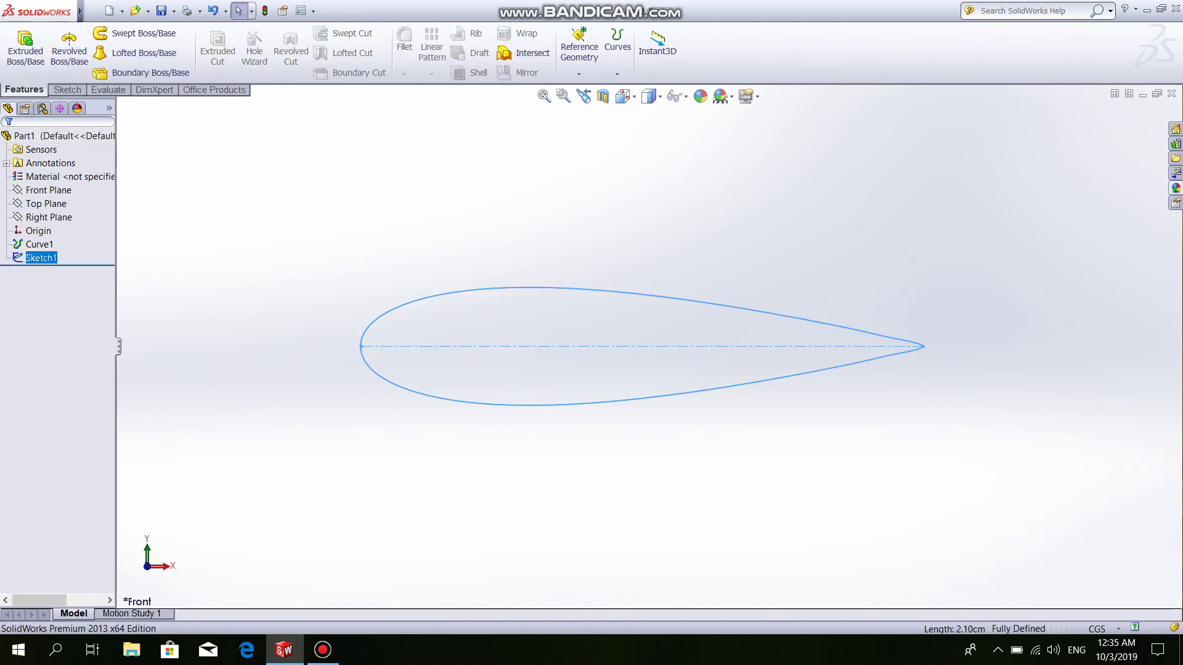
# - Start a reference plane on the Top Plane and the chord line Line1@Sketch1, set to an angle
pyautogui.click(579, 46)
pyautogui.click(579, 85)
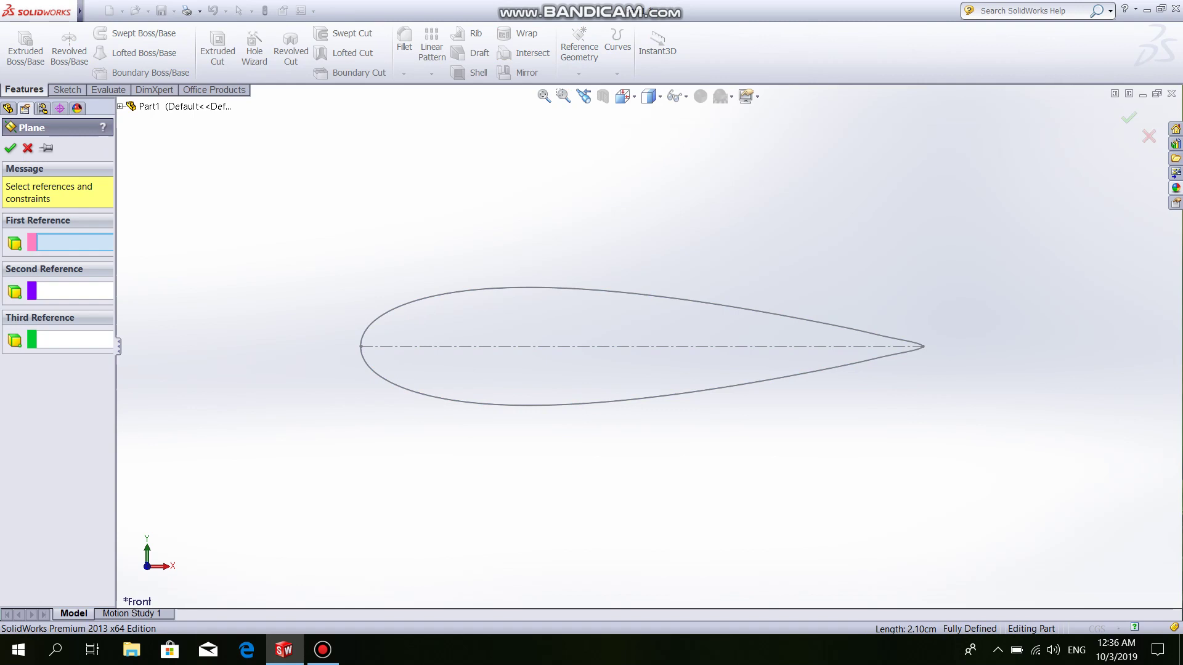
pyautogui.click(120, 106)
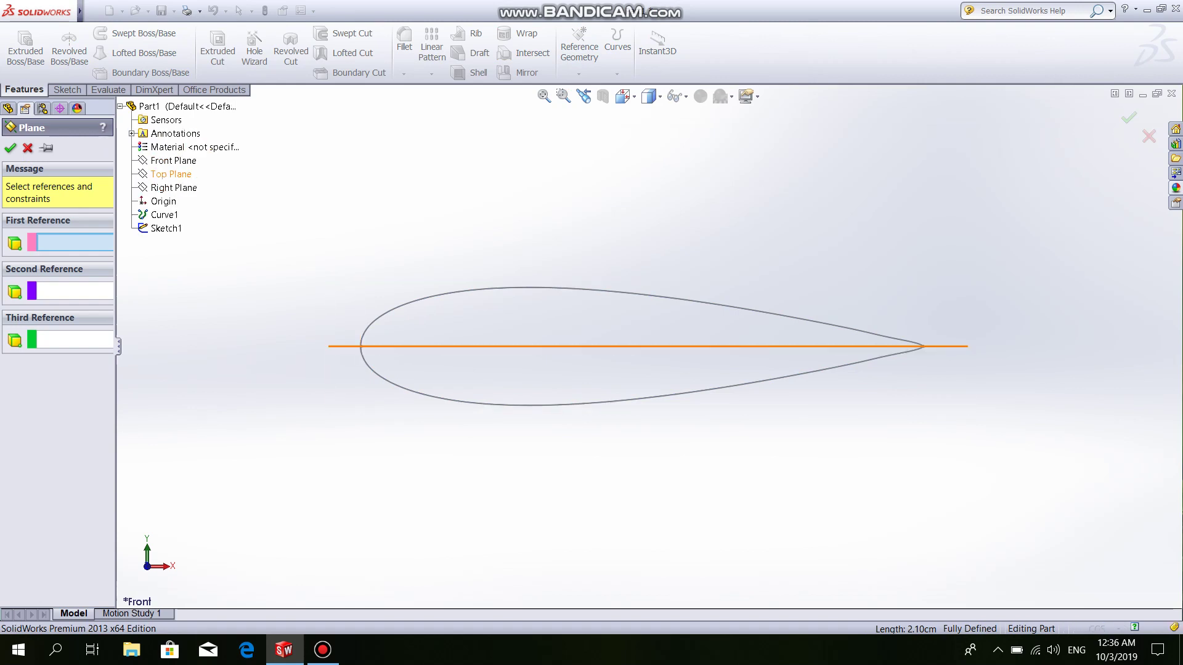
pyautogui.click(171, 174)
pyautogui.moveTo(647, 247); pyautogui.dragTo(665, 314, button='middle')
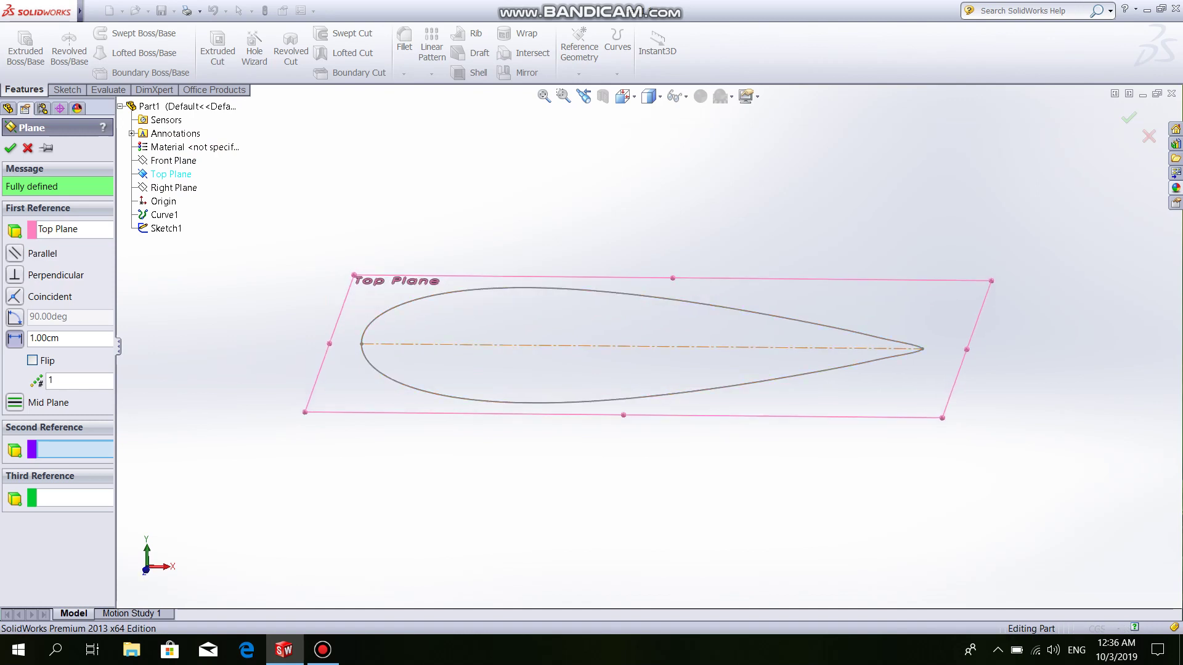
pyautogui.click(641, 346)
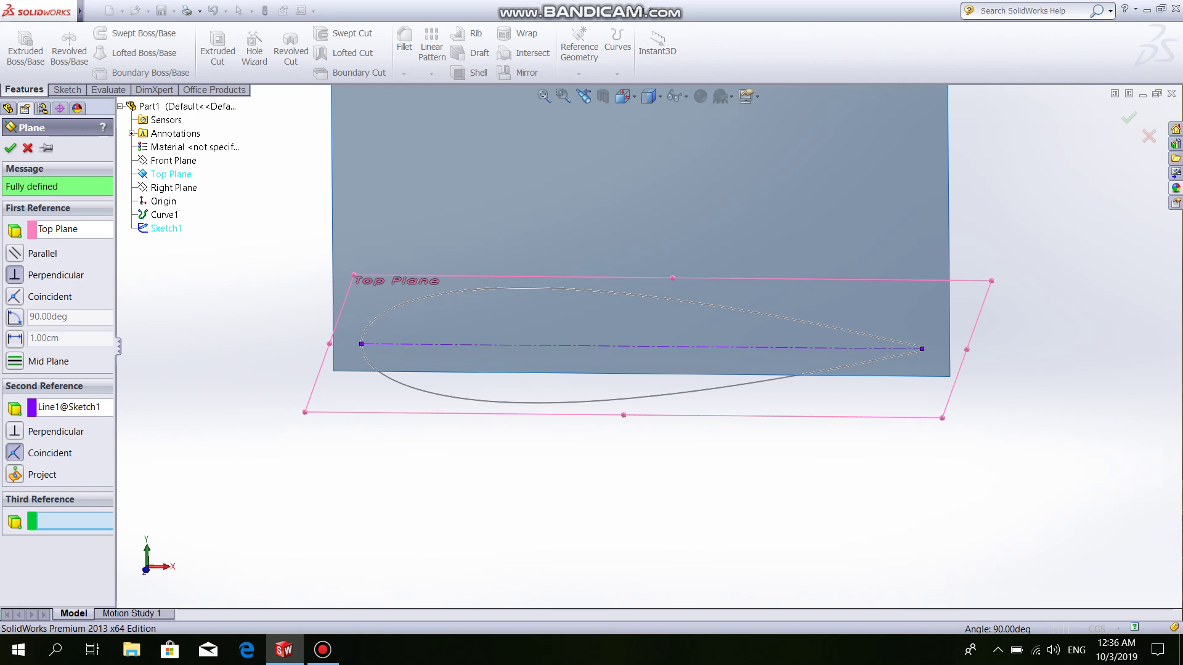
pyautogui.click(15, 316)
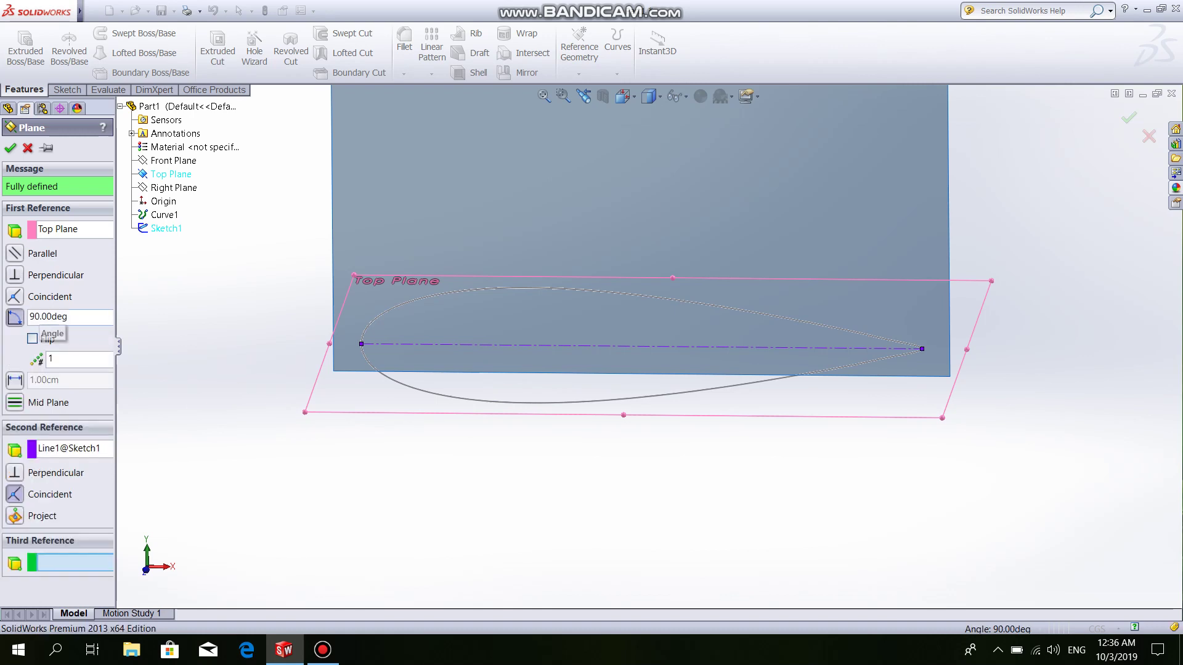
pyautogui.click(38, 316)
pyautogui.write('160')
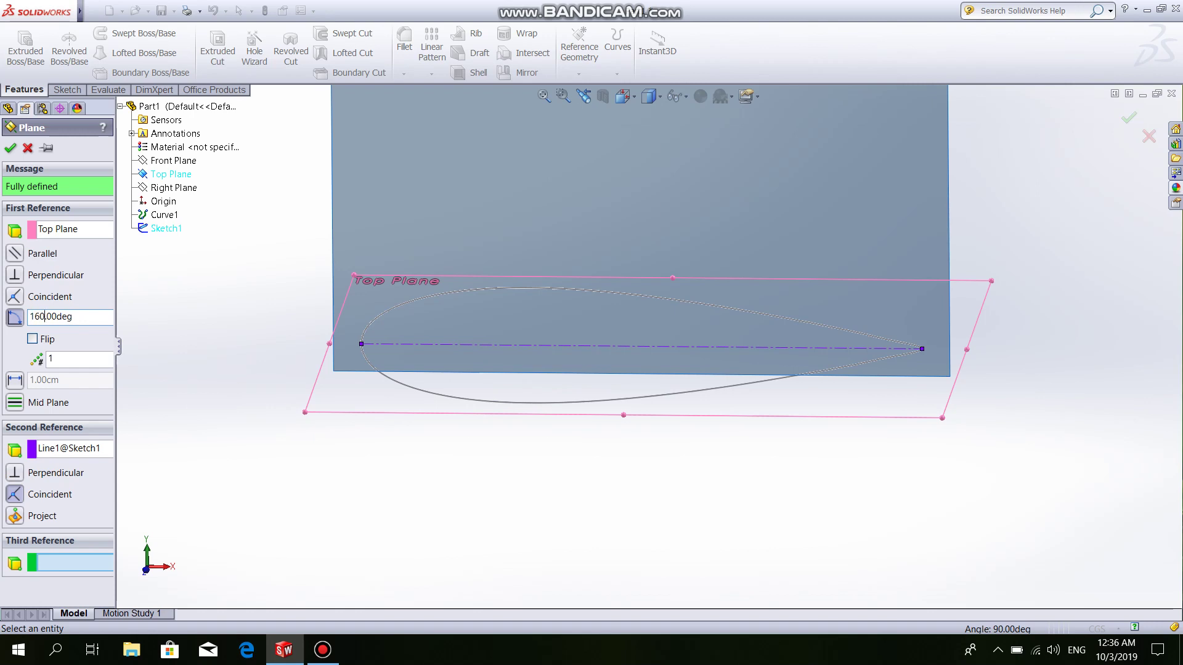
# - Set the plane angle to 20°, check its flip direction, and accept Plane1
pyautogui.press('Left')
pyautogui.press('Left')
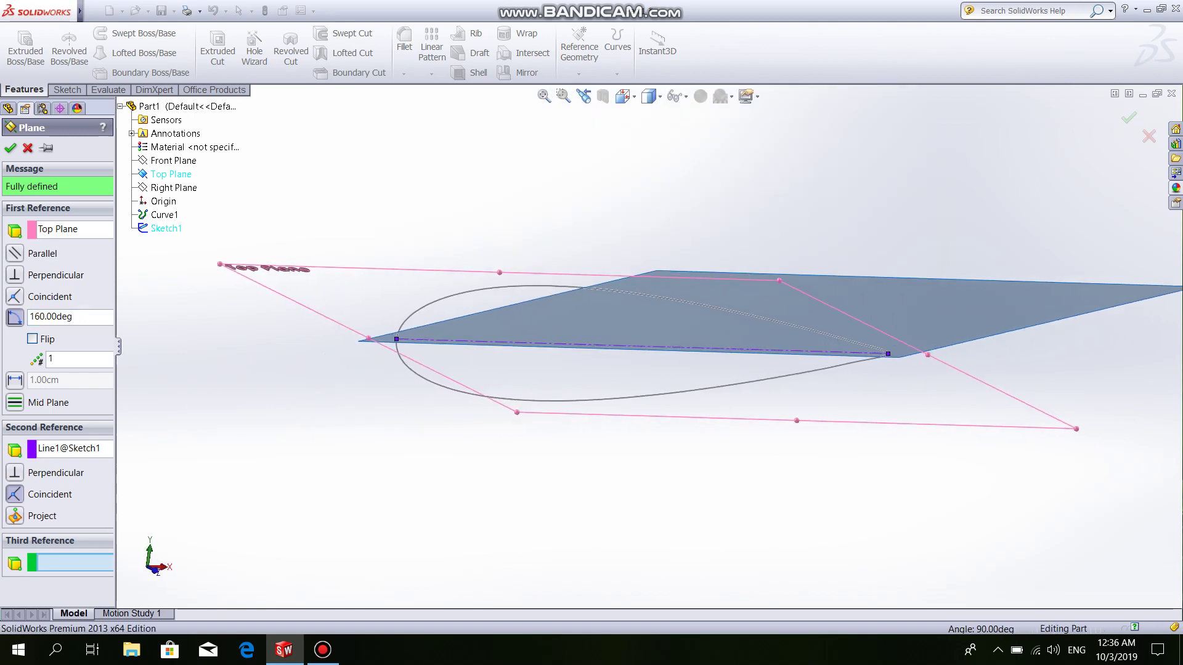
pyautogui.press('Left')
pyautogui.press('Left')
pyautogui.press('Left')
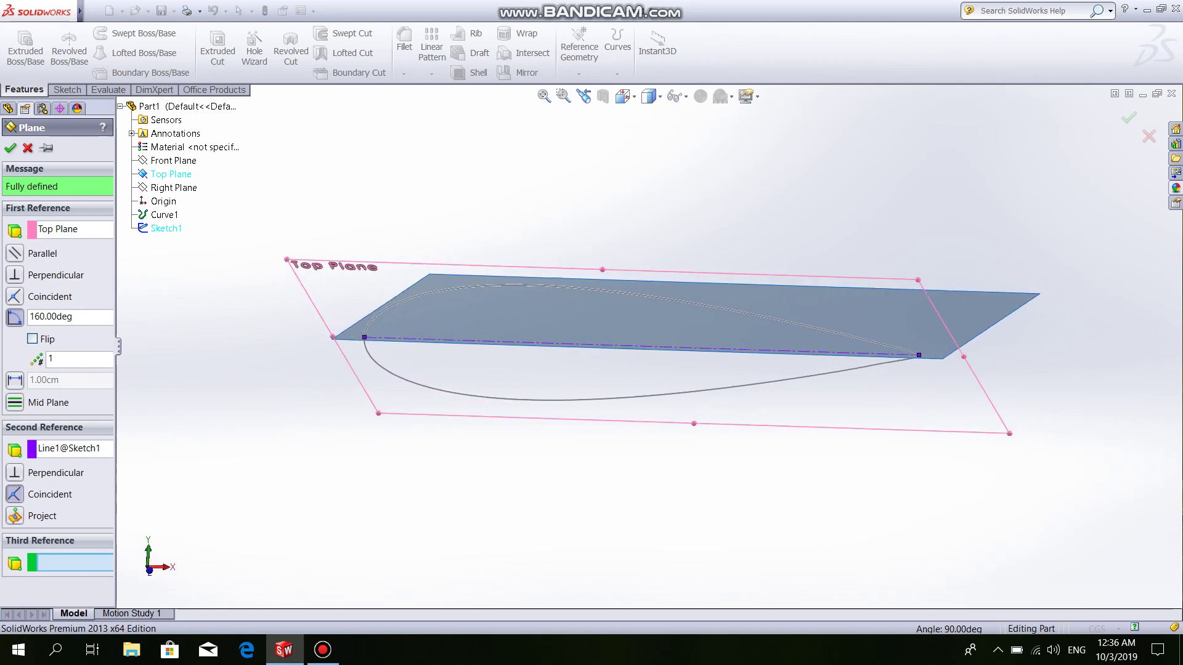
pyautogui.press('Left')
pyautogui.press('Left')
pyautogui.press('Left')
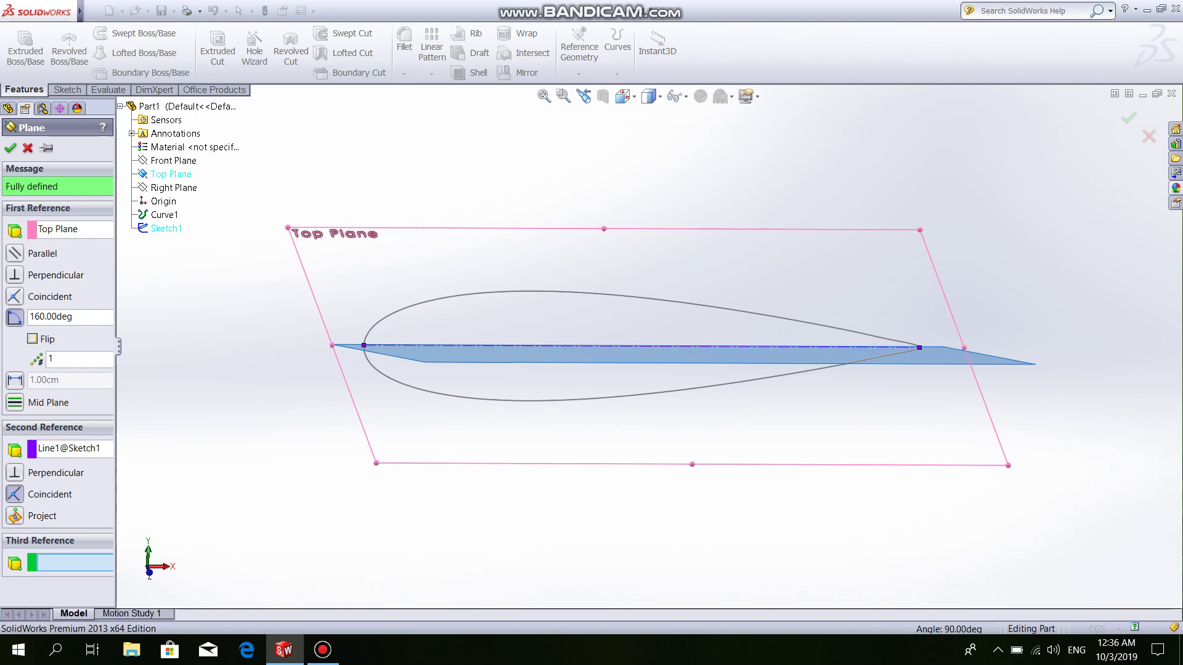
pyautogui.click(32, 339)
pyautogui.press('Left')
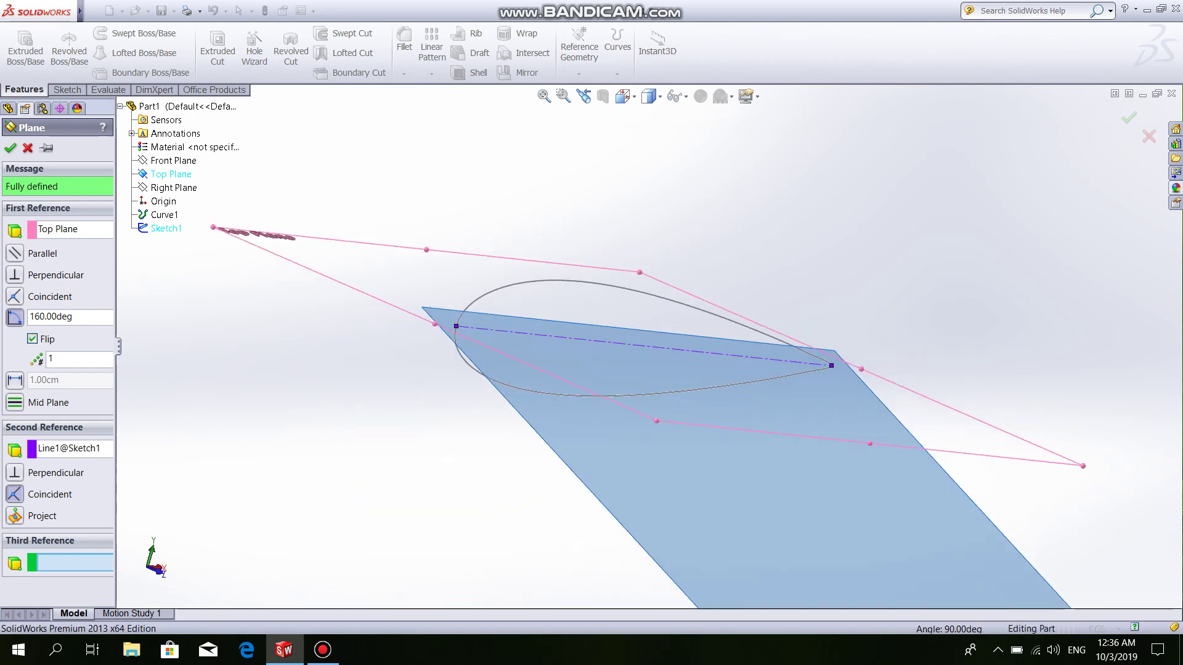
pyautogui.press('Left')
pyautogui.press('Left')
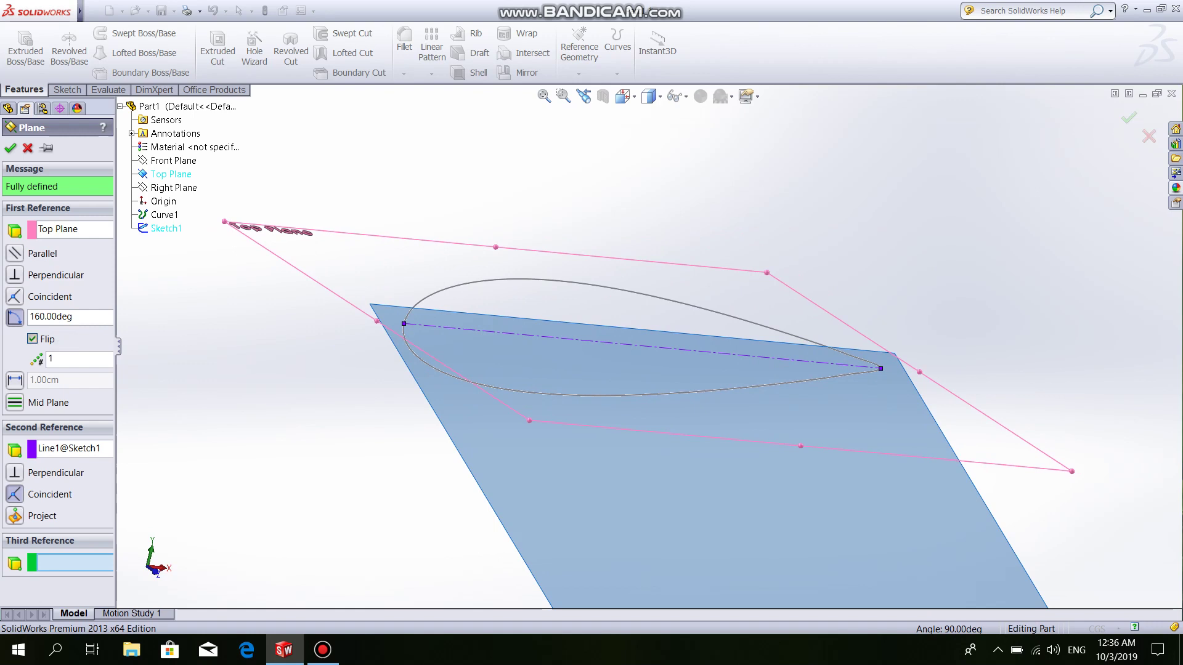
pyautogui.click(33, 338)
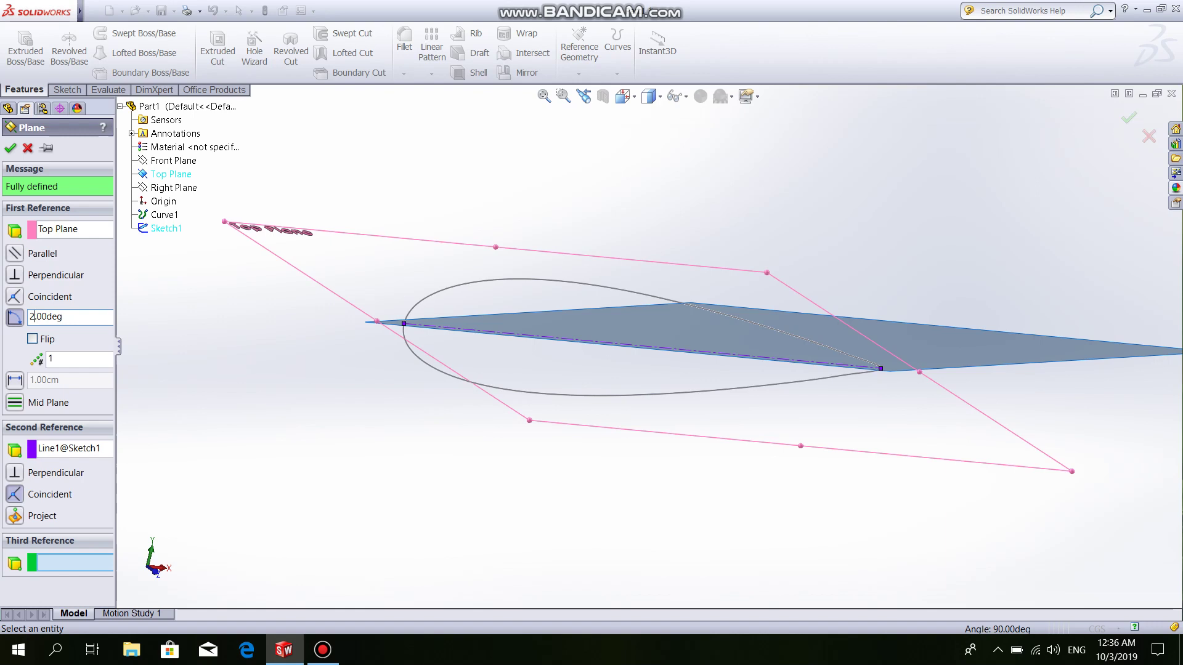
pyautogui.write('20')
pyautogui.press('Return')
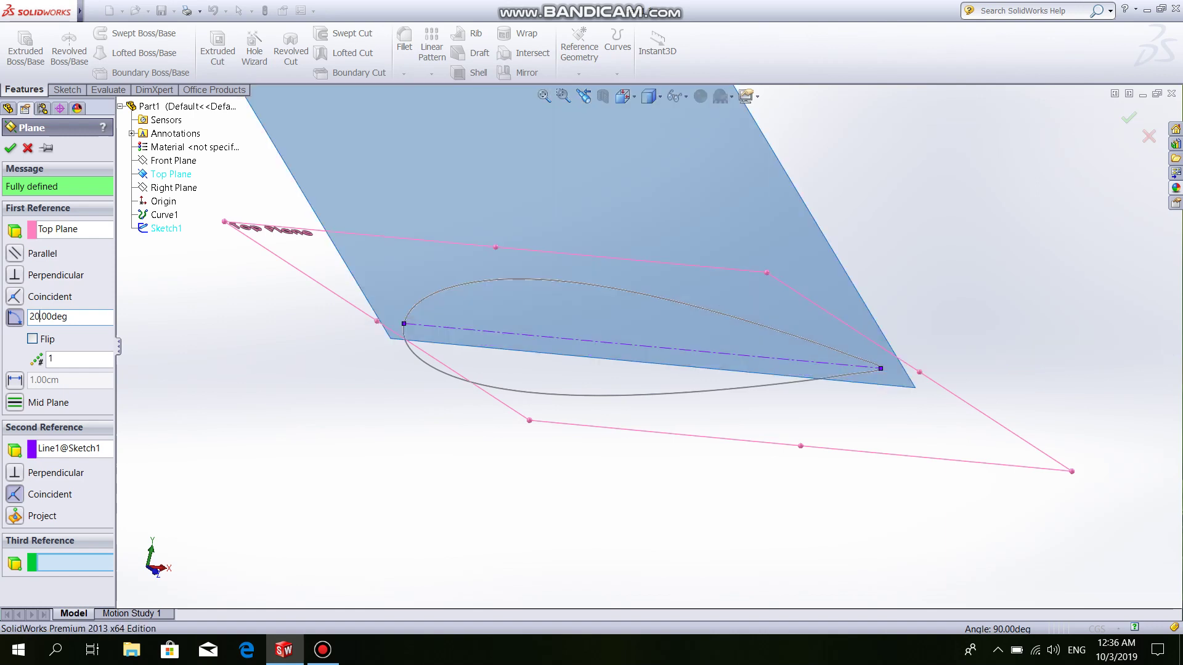
pyautogui.press('Return')
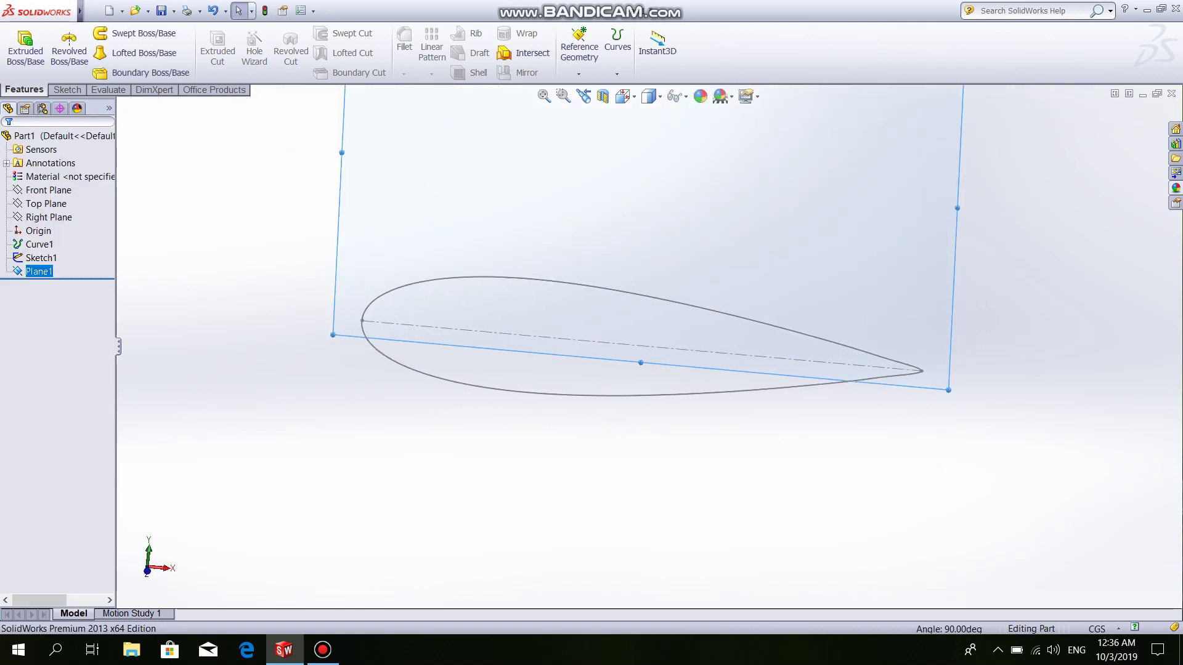
# - Start a sketch on Plane1 and draw the leading-edge line rising from the airfoil nose
pyautogui.scroll(3, 616, 332)
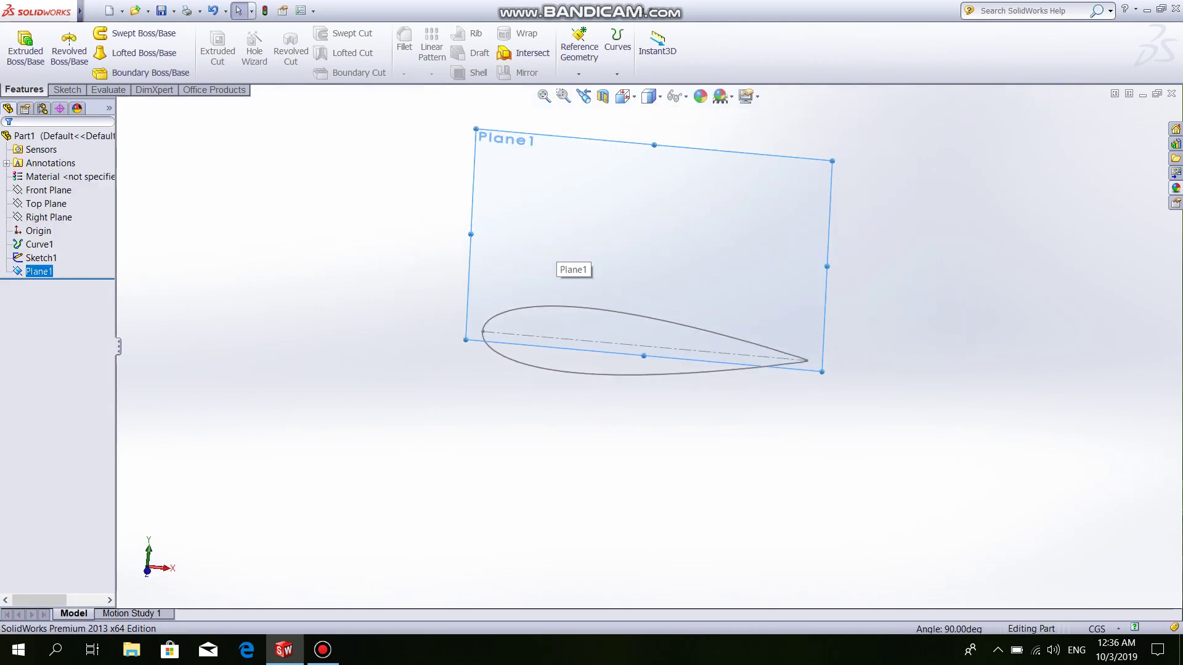
pyautogui.click(557, 259)
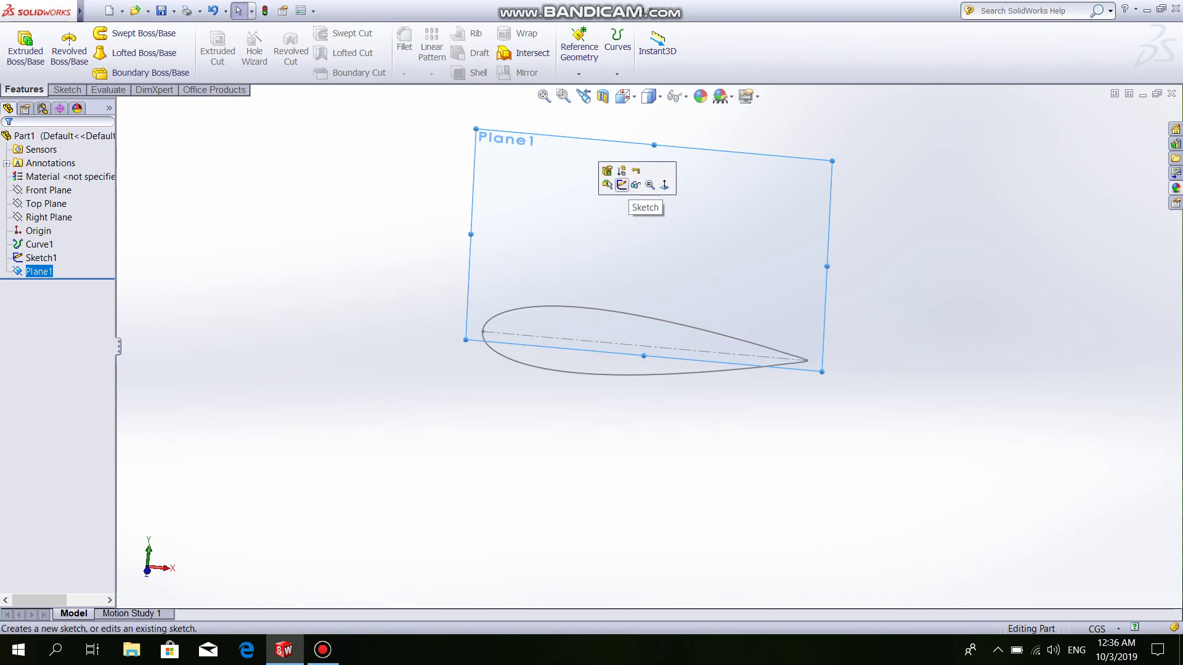
pyautogui.click(622, 184)
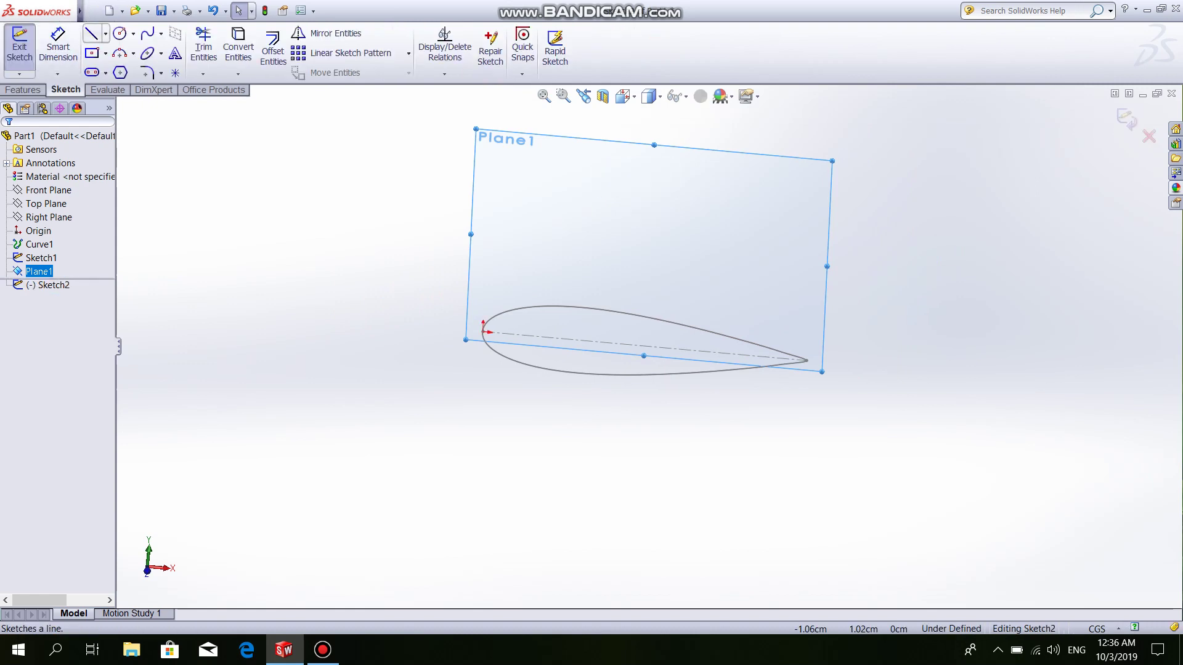
pyautogui.click(92, 33)
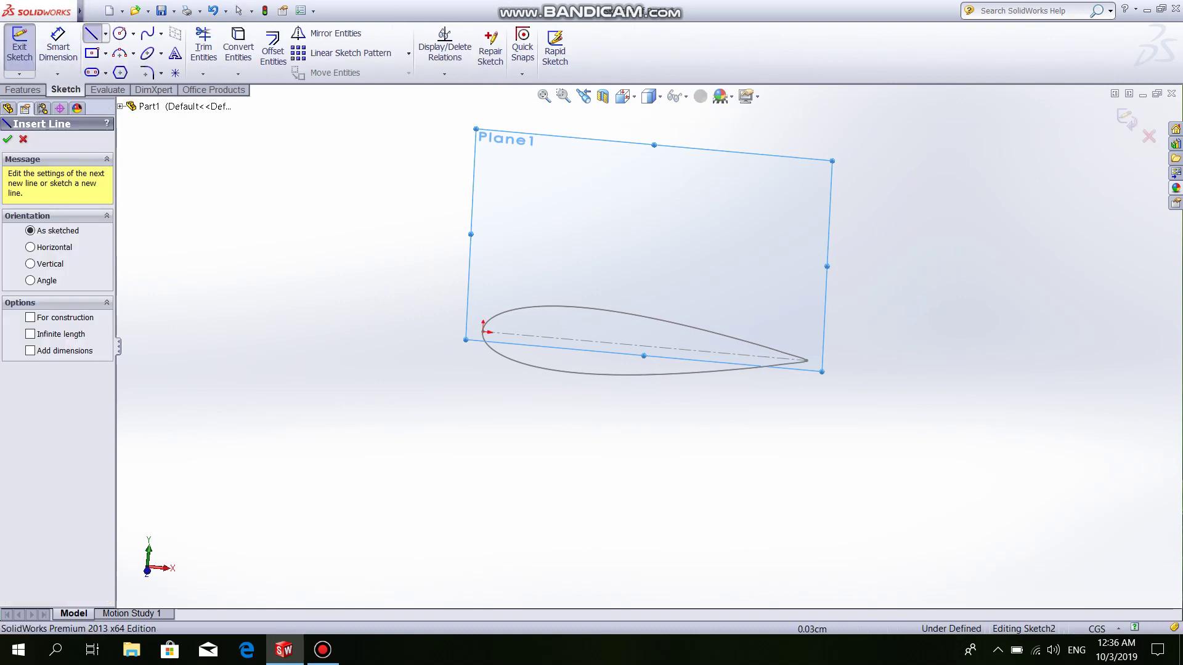
pyautogui.click(484, 331)
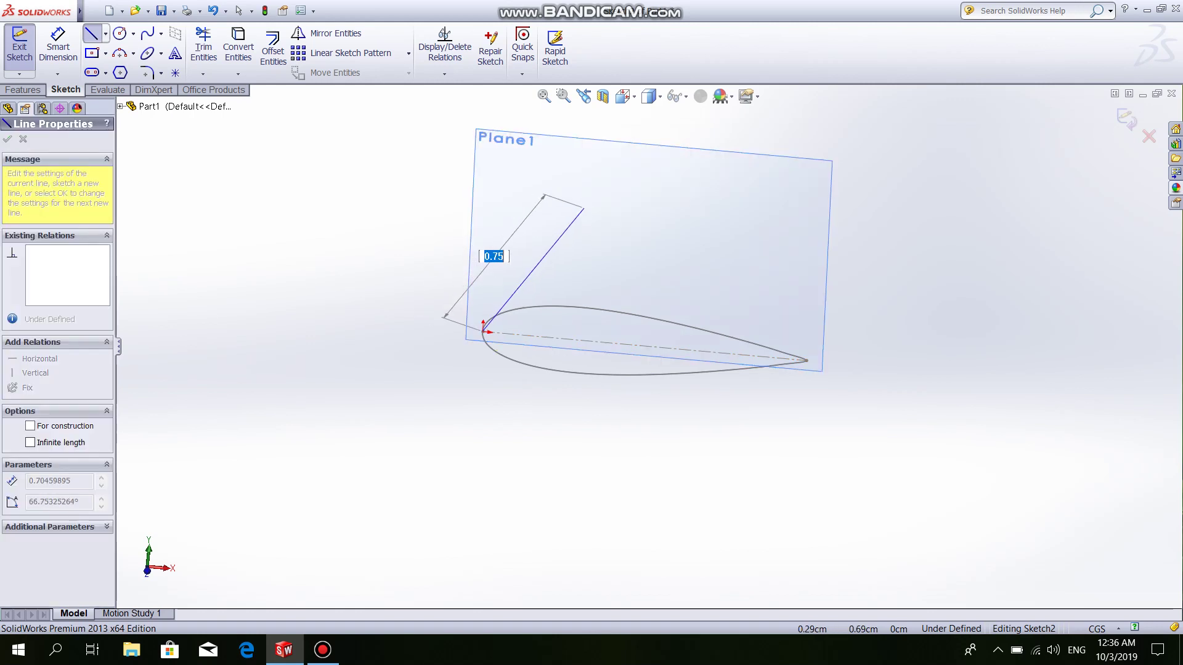
pyautogui.click(600, 186)
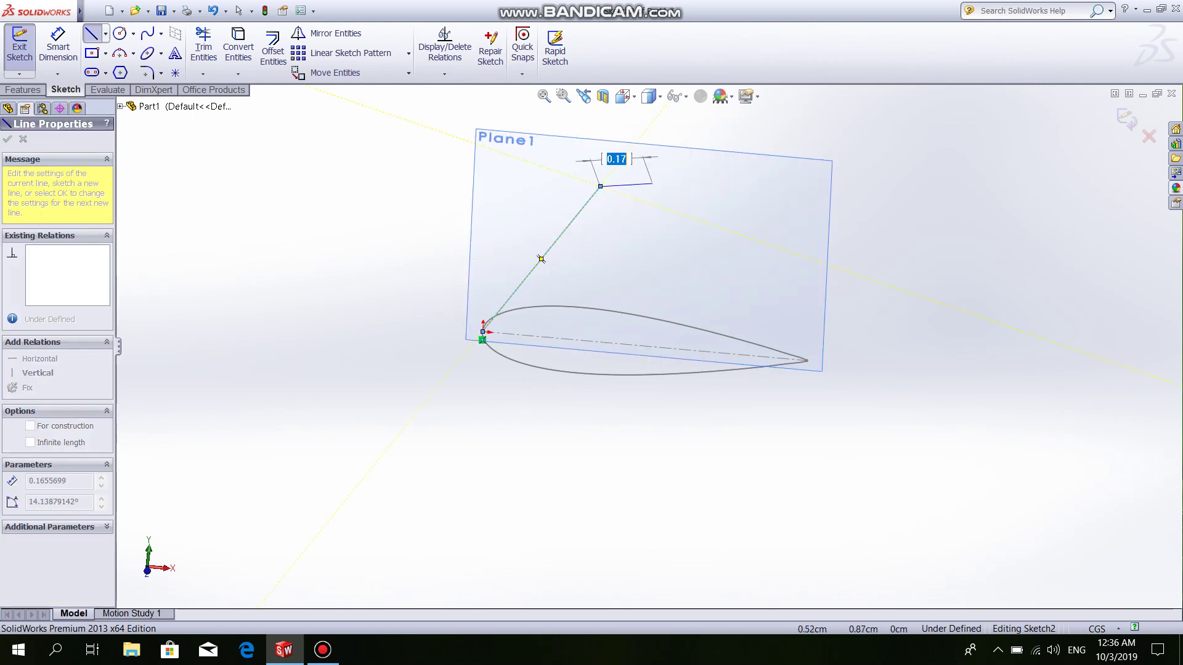
pyautogui.rightClick(663, 156)
pyautogui.press('Escape')
pyautogui.press('Escape')
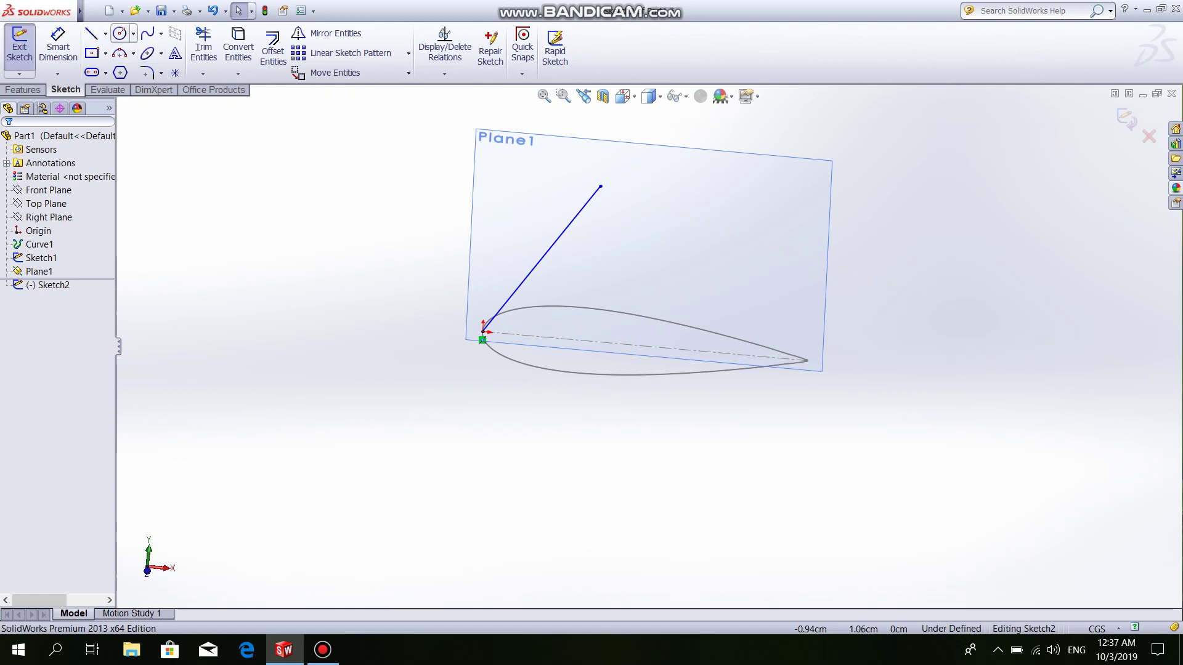
# - Draw the trailing-edge line rising from the airfoil's tail
pyautogui.click(91, 33)
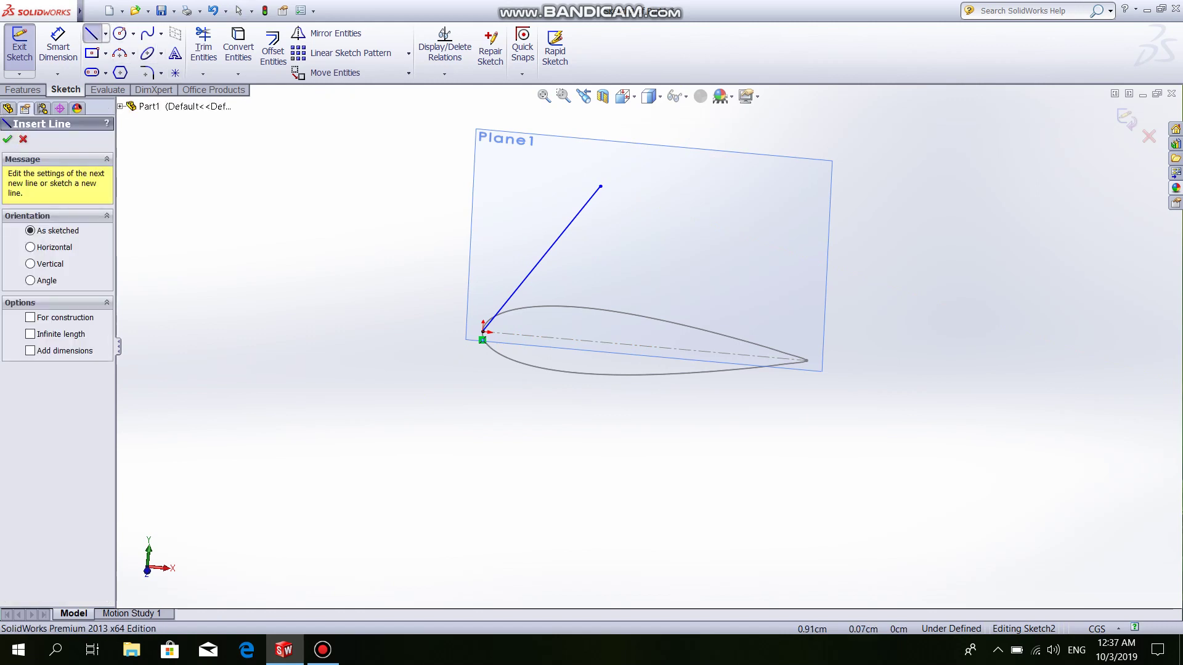
pyautogui.click(806, 360)
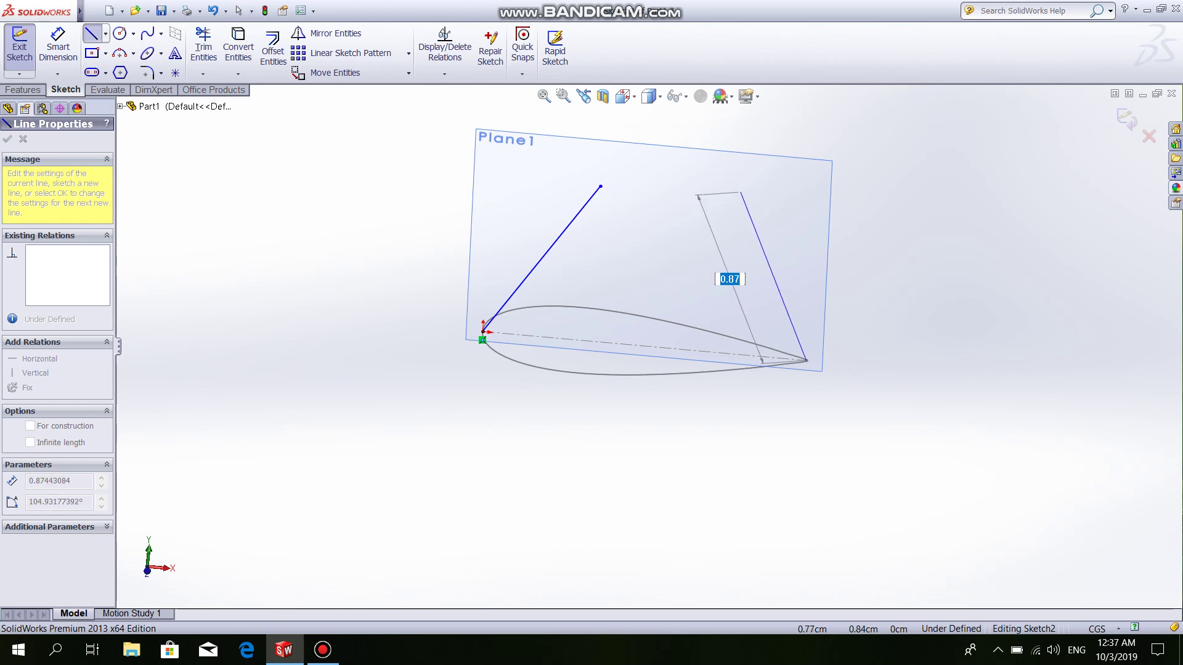
pyautogui.click(740, 198)
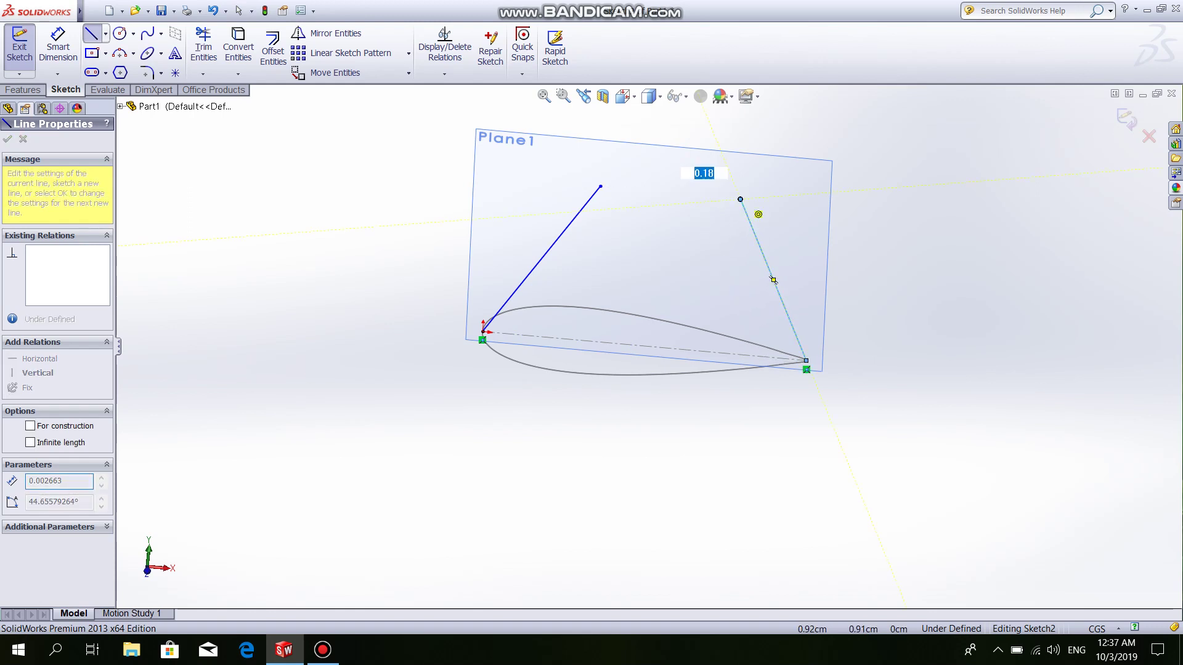
pyautogui.rightClick(870, 158)
pyautogui.click(904, 169)
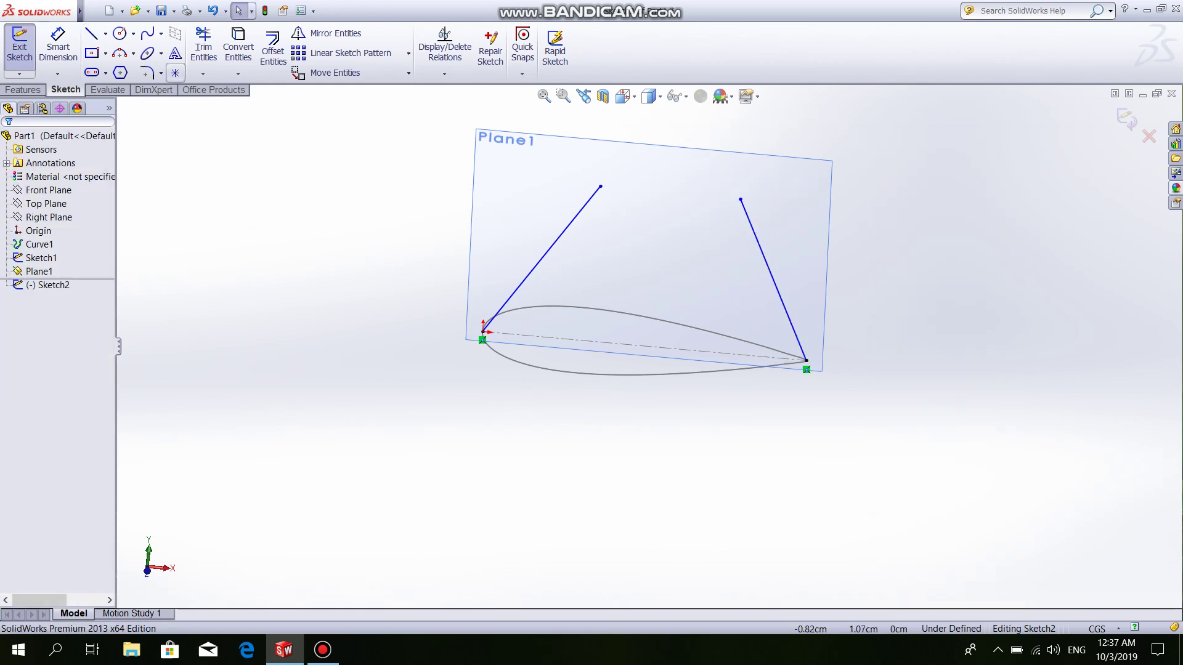
# - Join the two line tops with a construction centerline and exit Sketch2
pyautogui.click(106, 33)
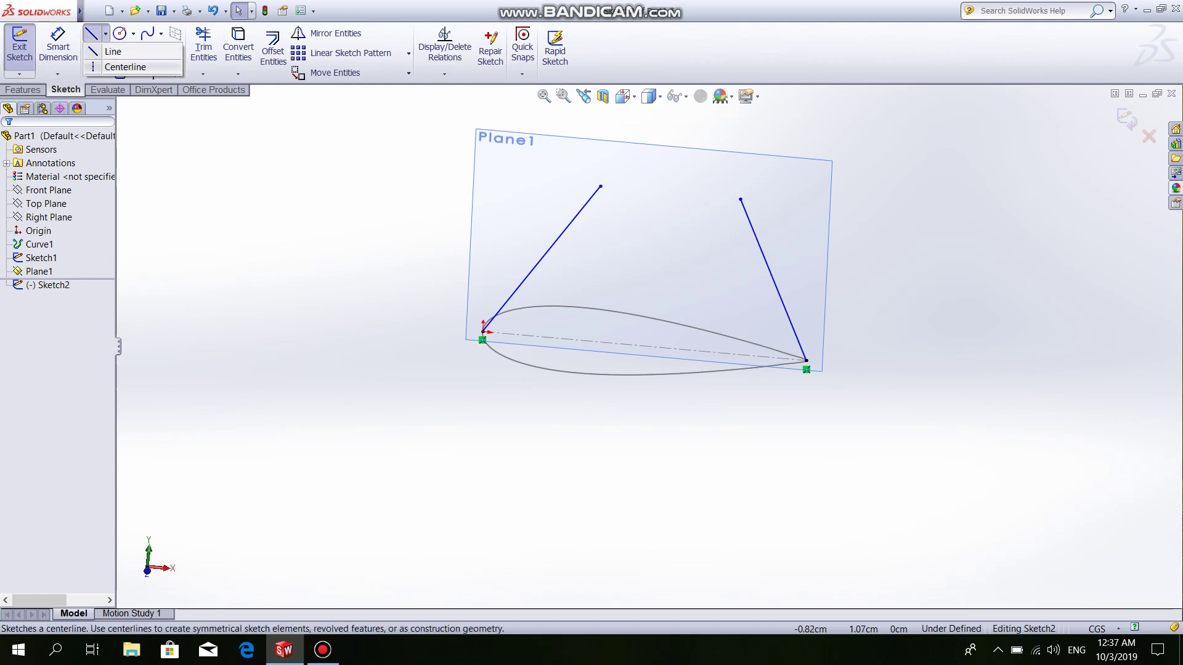
pyautogui.click(108, 65)
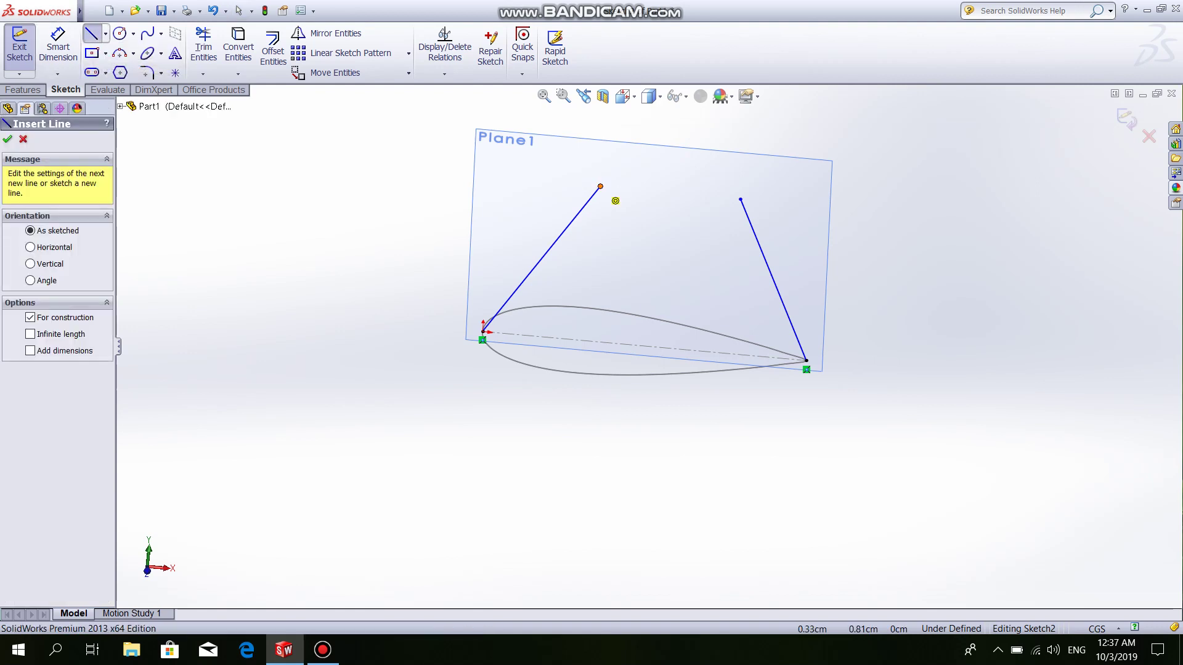
pyautogui.moveTo(601, 186); pyautogui.dragTo(740, 199)
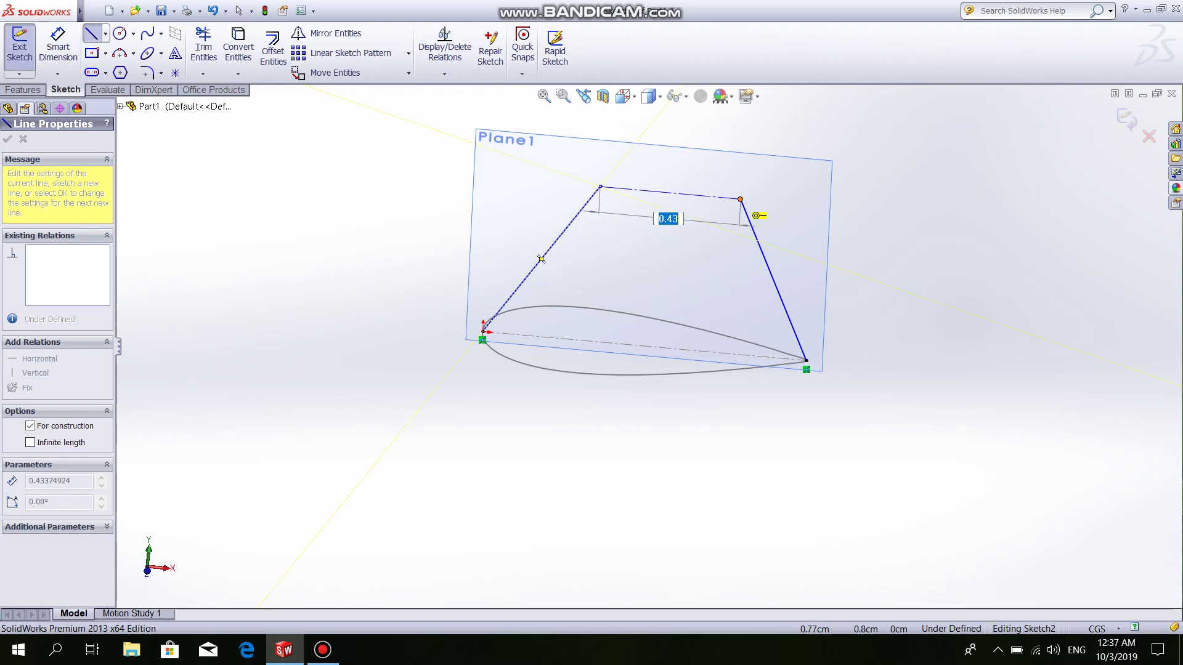
pyautogui.rightClick(768, 128)
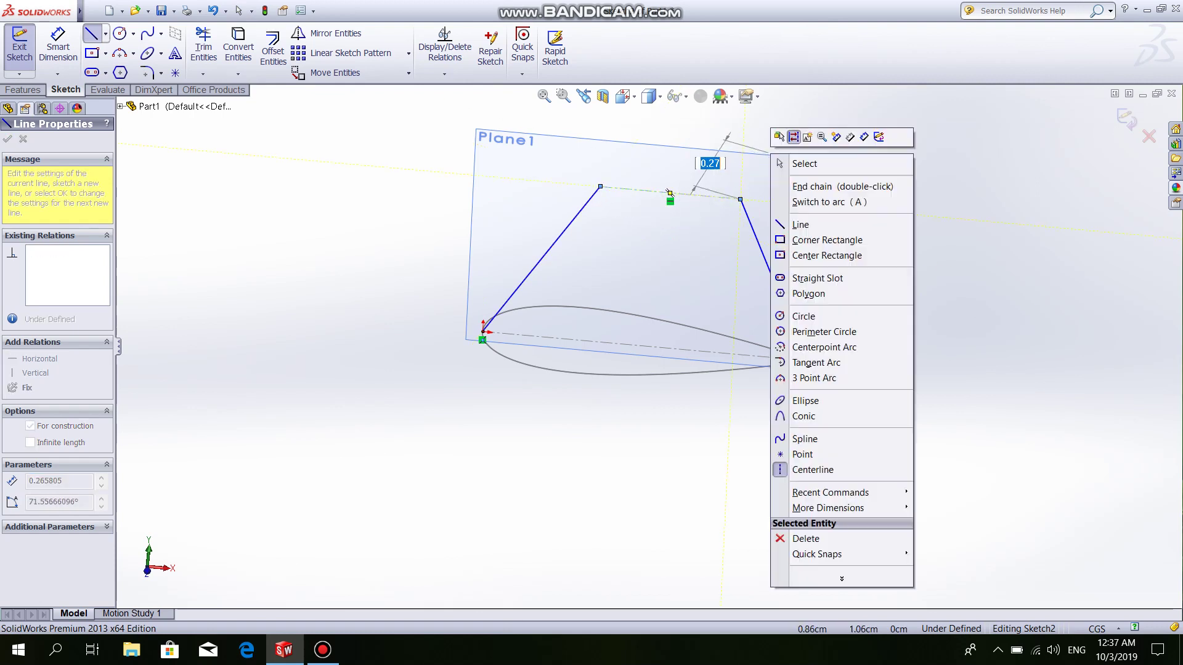
pyautogui.click(799, 164)
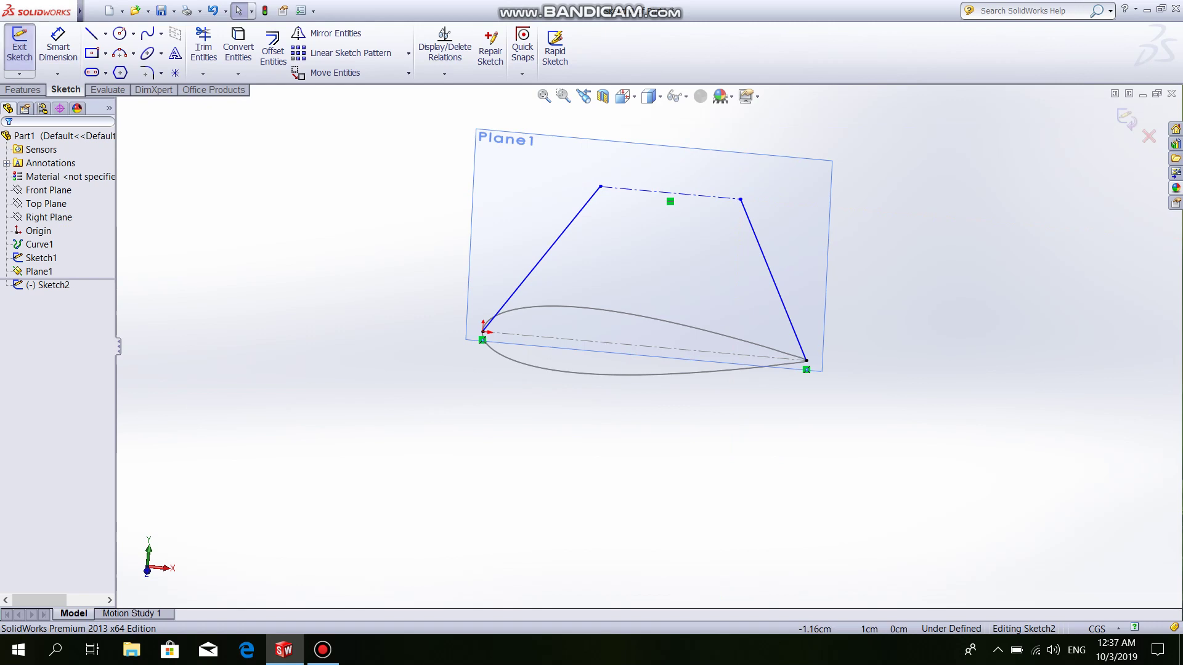
pyautogui.click(19, 44)
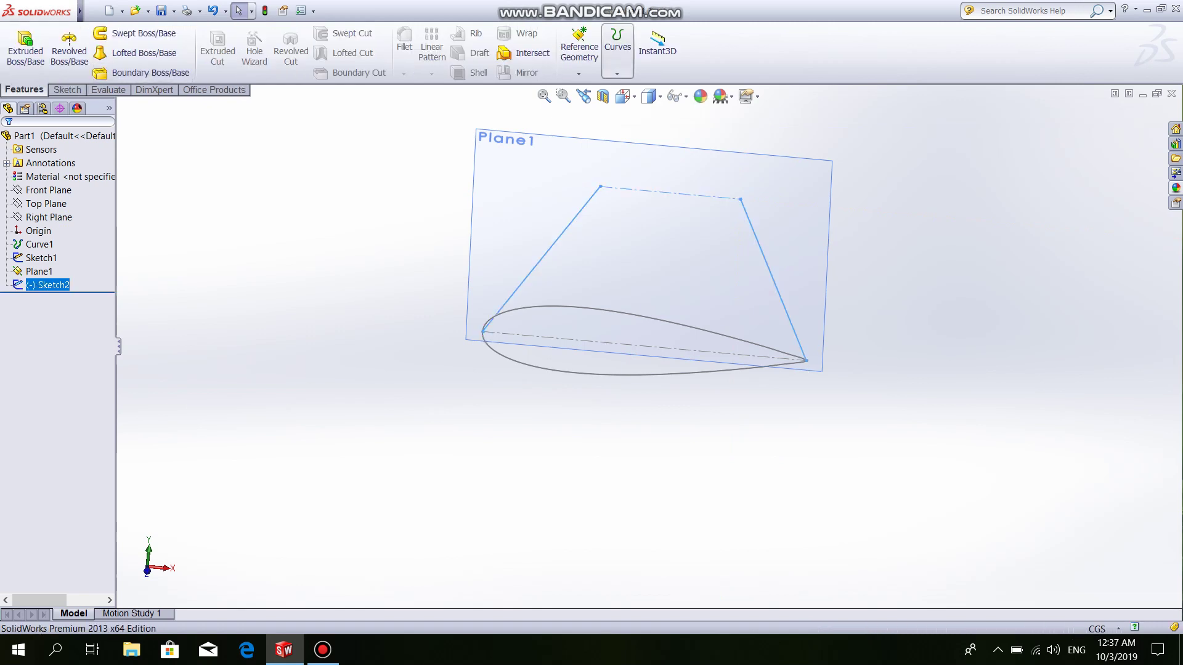
# - Create Plane2 from the Top Plane passing through Sketch2's tip line Line3
pyautogui.click(579, 48)
pyautogui.click(588, 88)
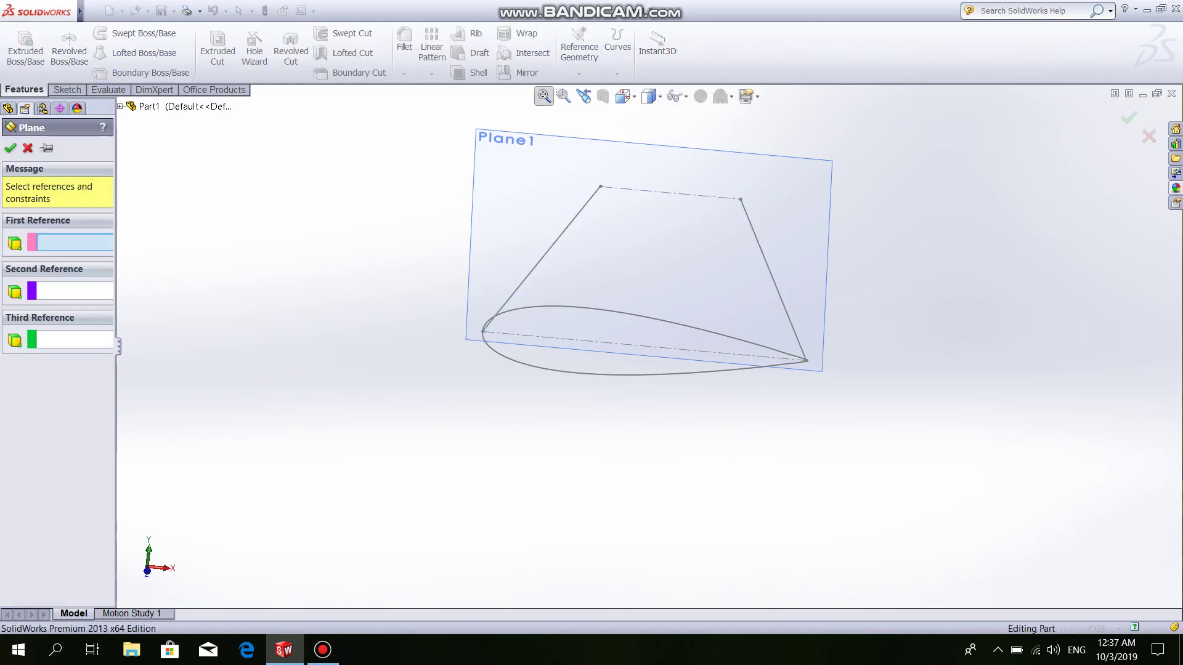
pyautogui.click(120, 106)
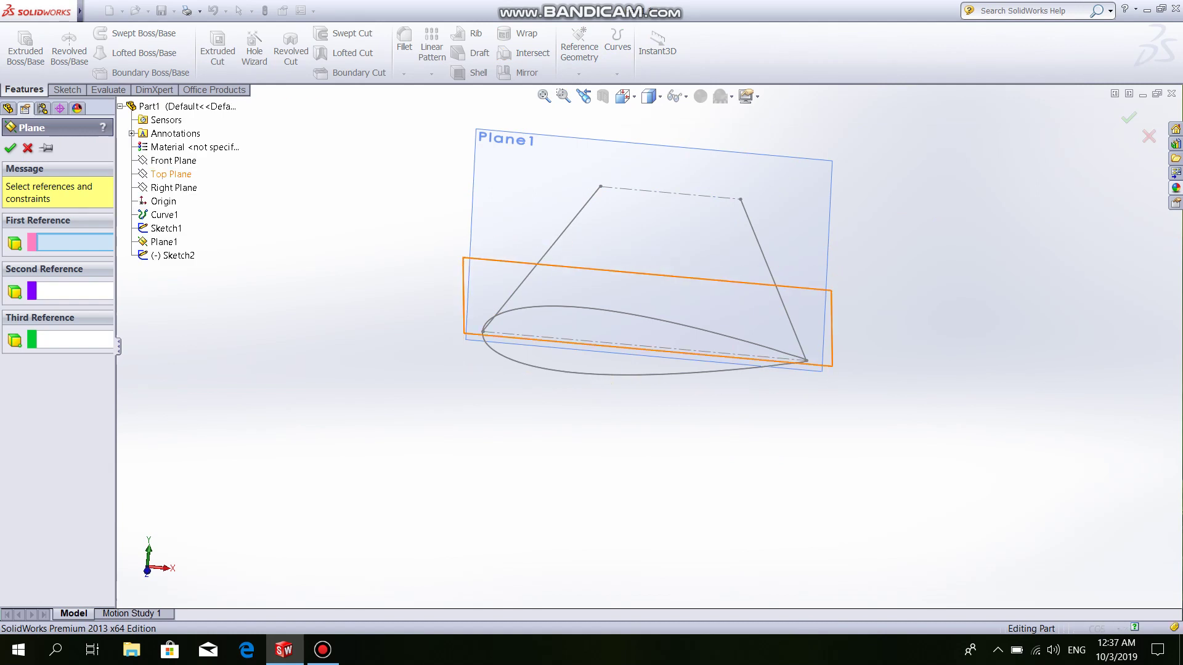
pyautogui.click(171, 175)
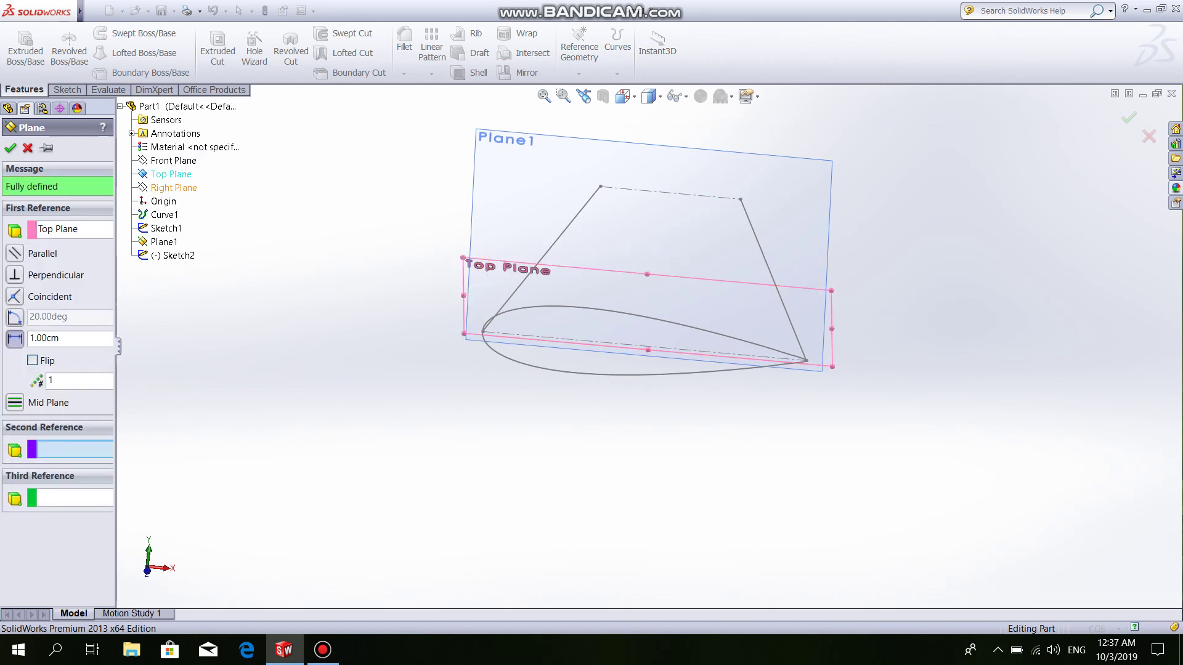
pyautogui.click(672, 193)
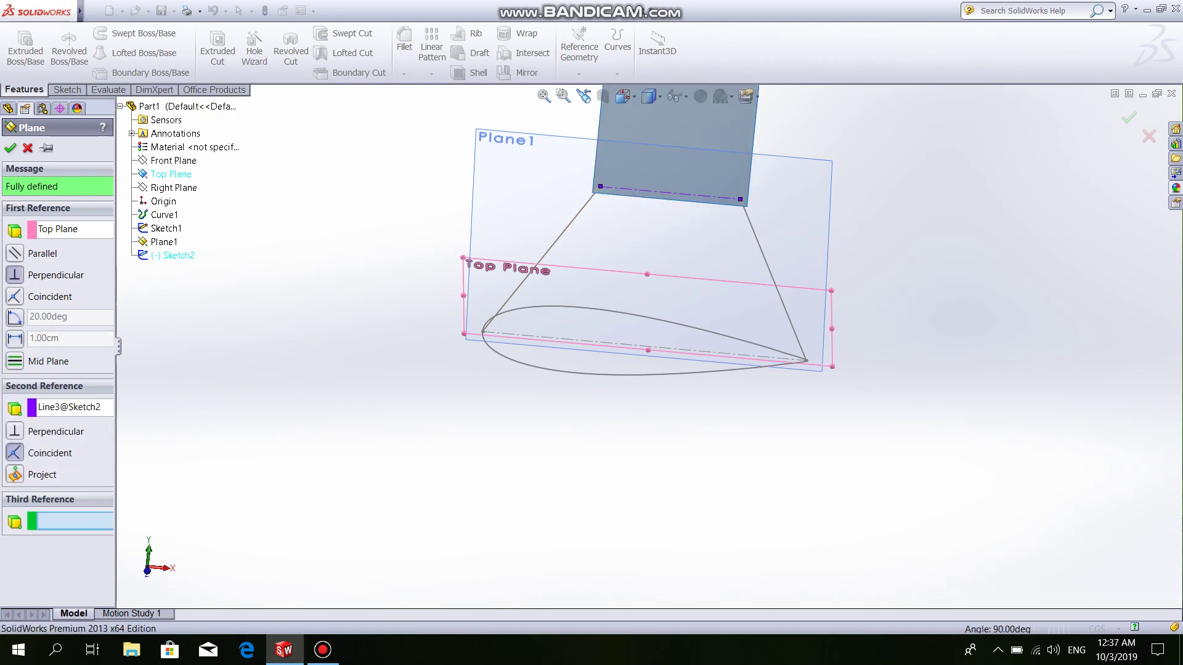
pyautogui.press('Return')
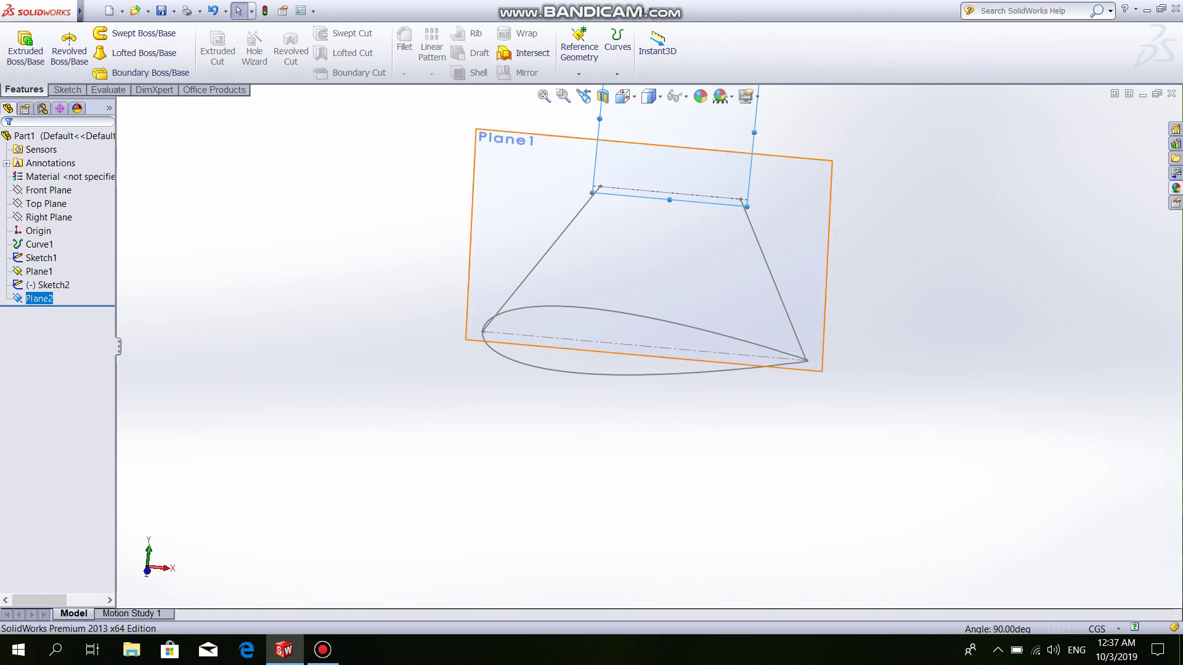
# - Open a sketch on Plane2 and copy the Sketch1 root airfoil onto it
pyautogui.click(684, 92)
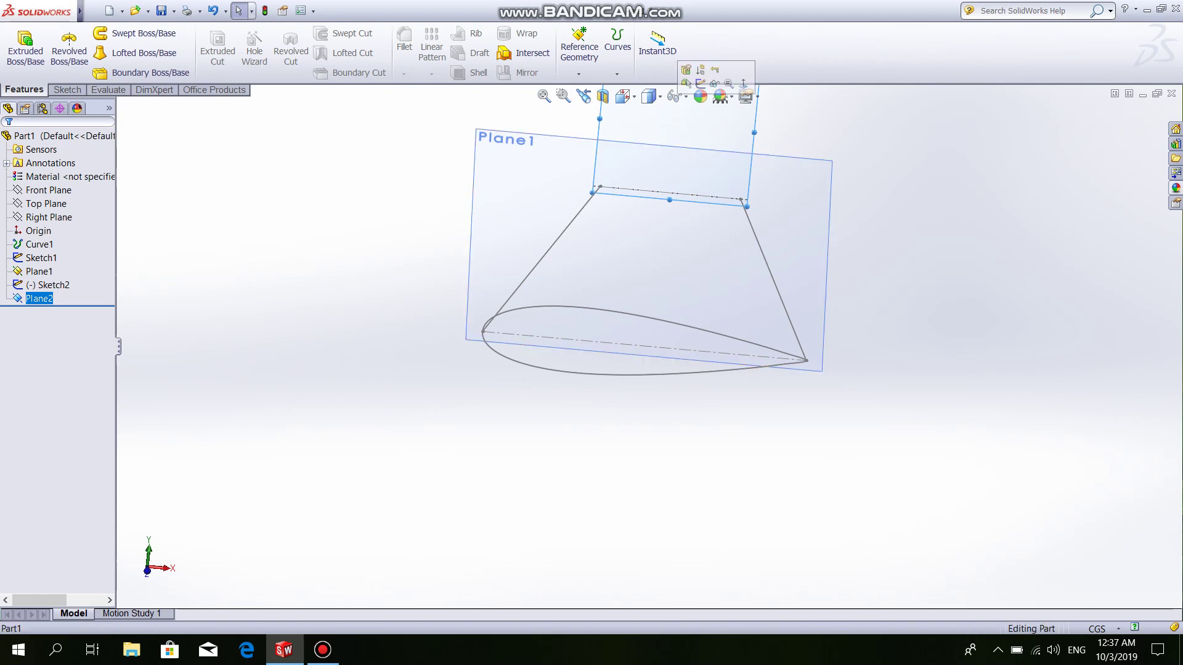
pyautogui.click(700, 84)
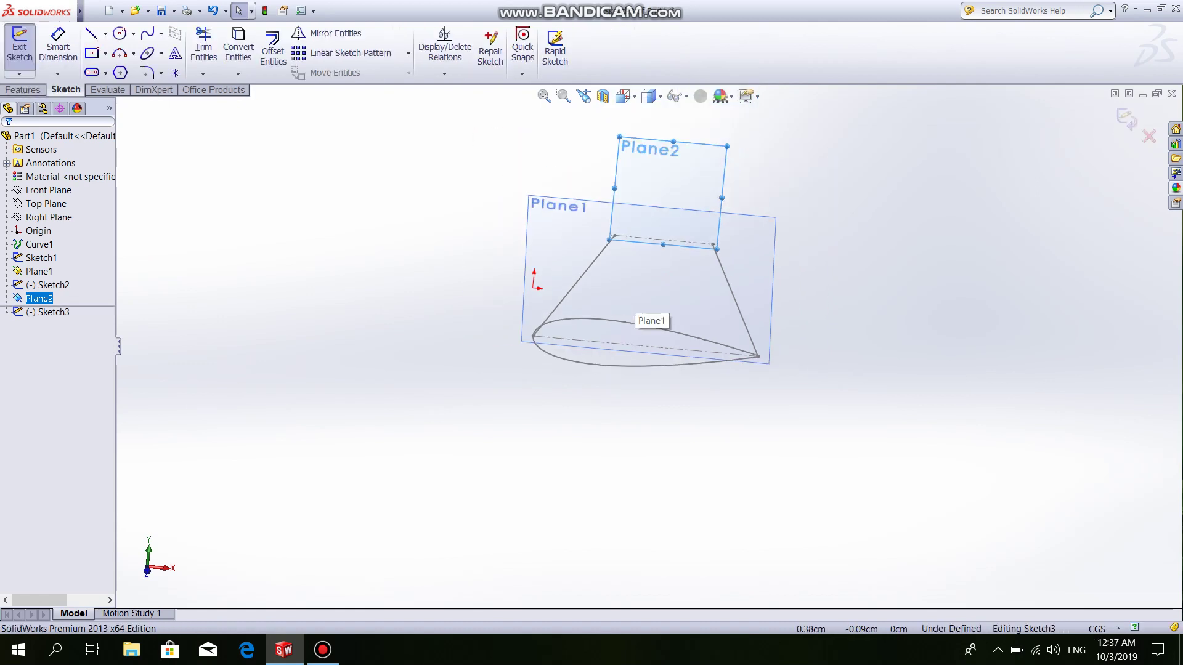
pyautogui.click(677, 332)
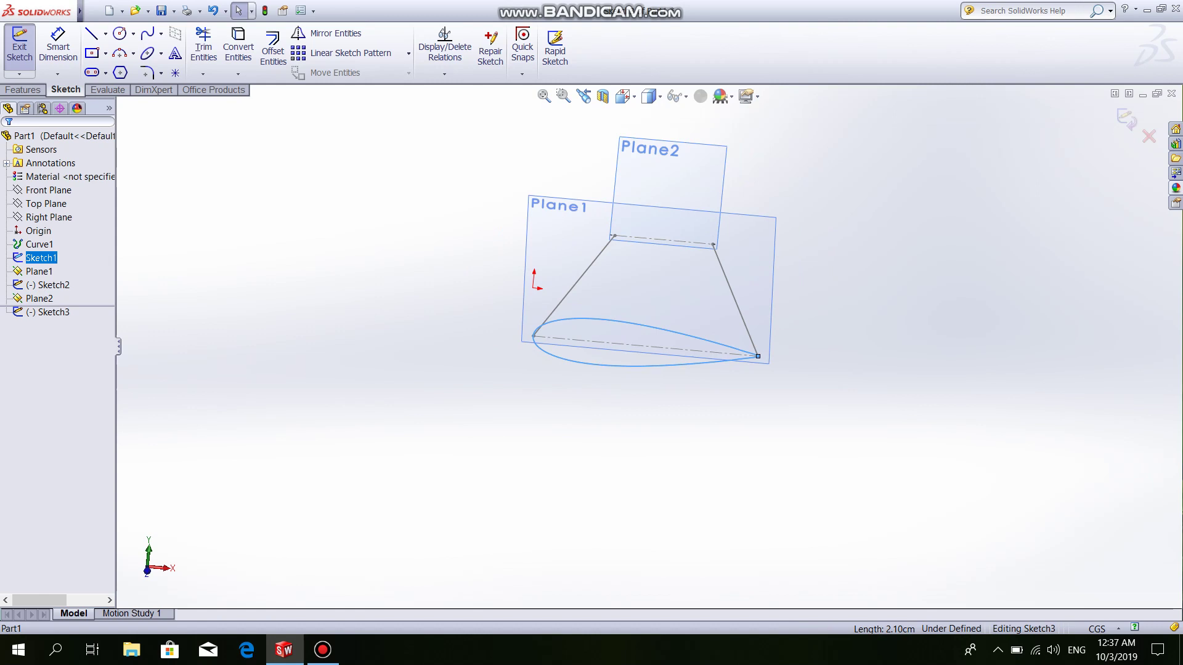
pyautogui.click(666, 178)
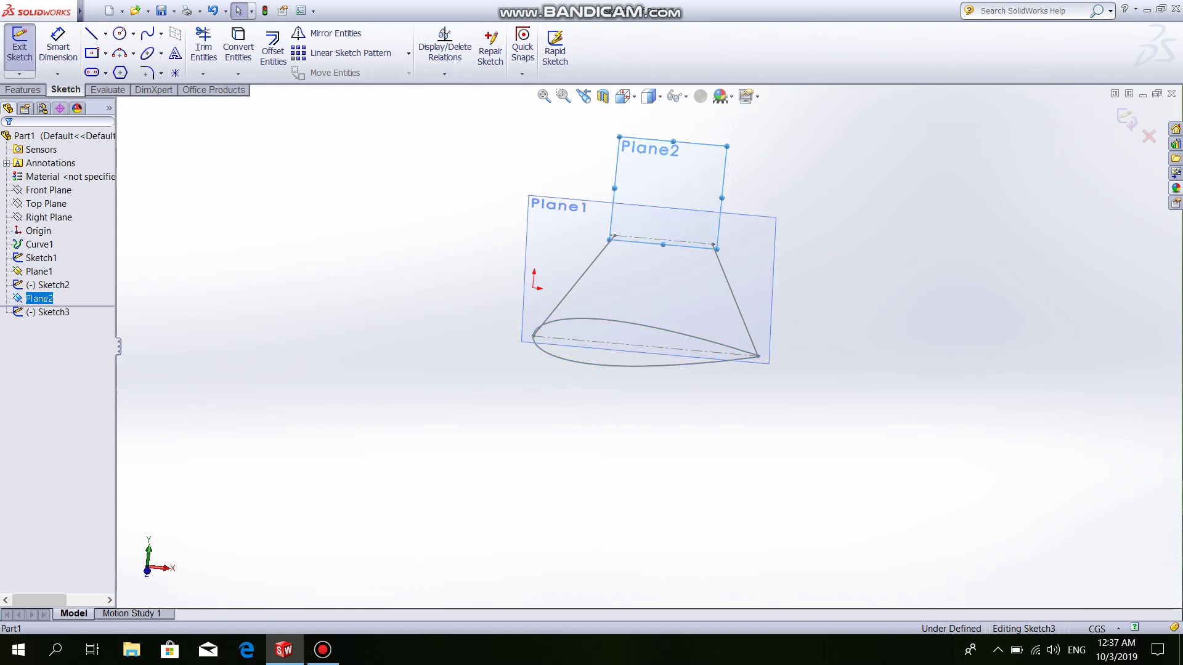
pyautogui.hotkey('ctrl', 'v')
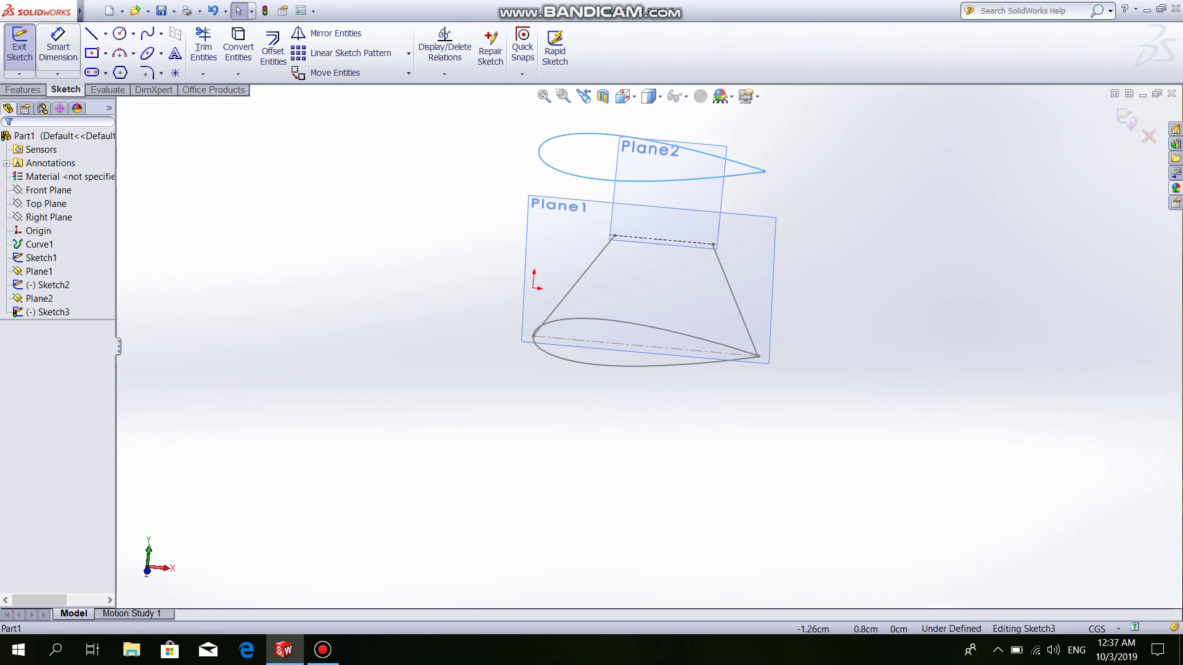
# - Draw a construction centerline across the tip airfoil from trailing to leading edge
pyautogui.click(106, 34)
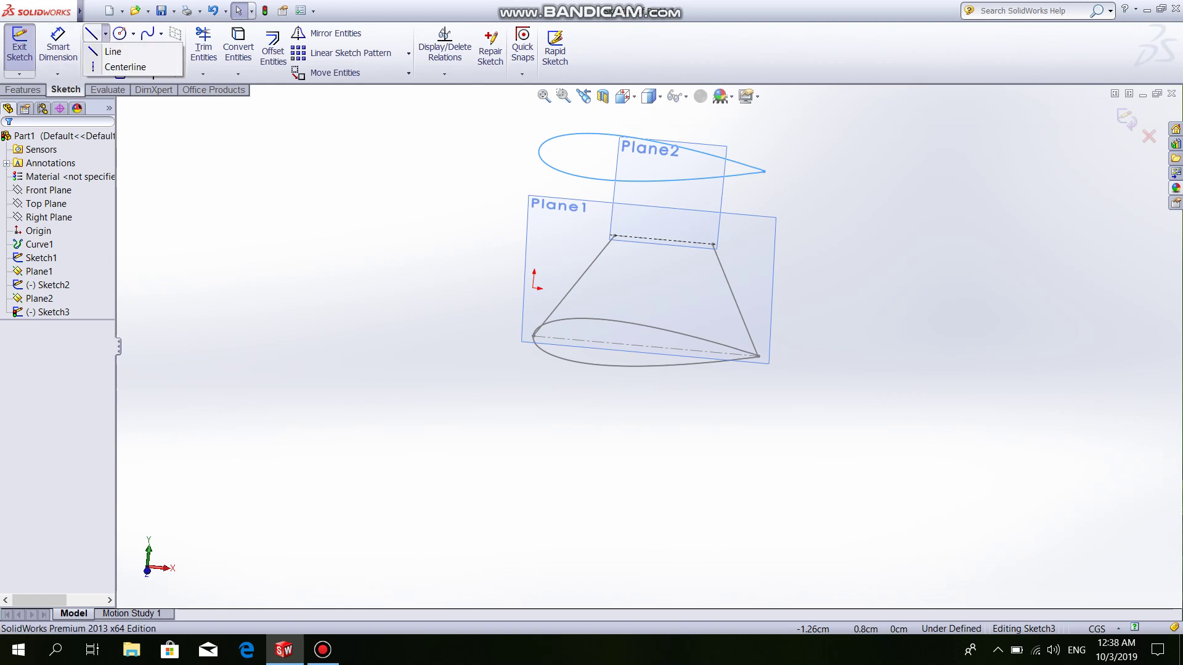
pyautogui.click(123, 66)
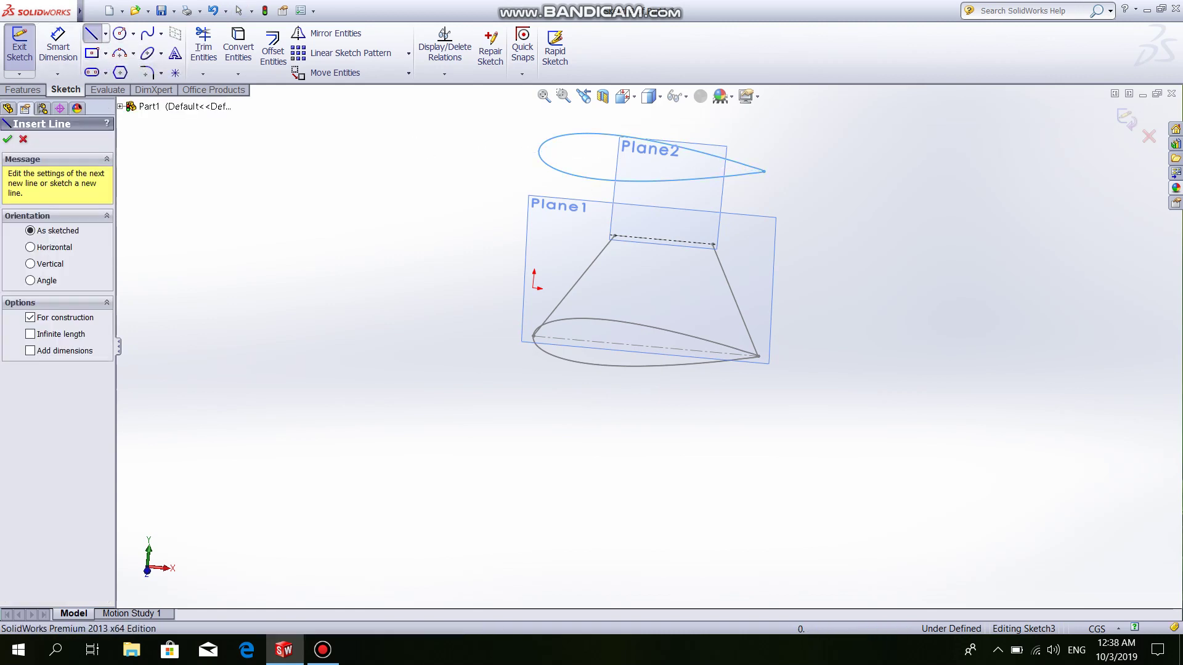
pyautogui.click(777, 184)
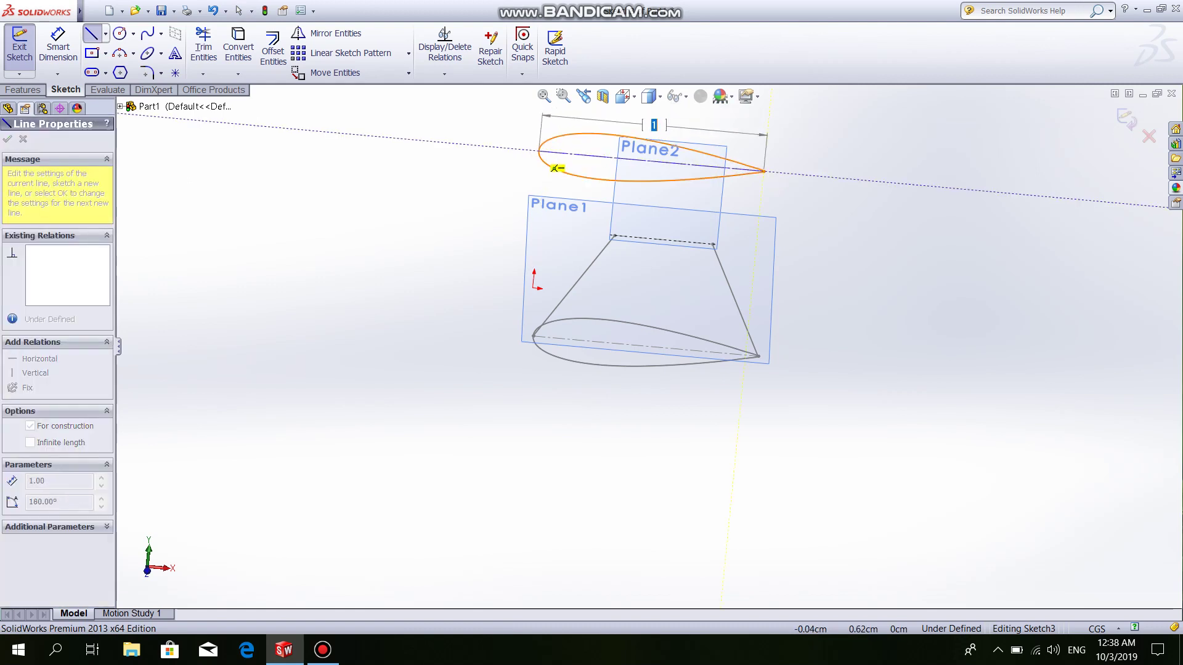
pyautogui.click(542, 154)
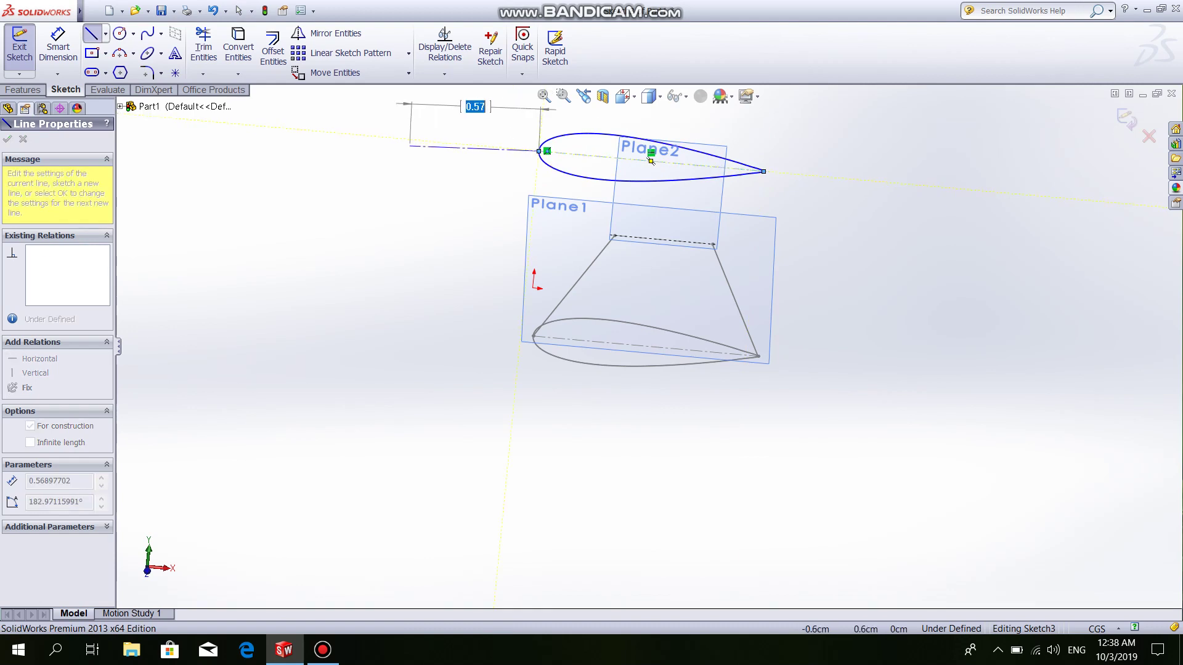
pyautogui.rightClick(407, 117)
pyautogui.click(444, 156)
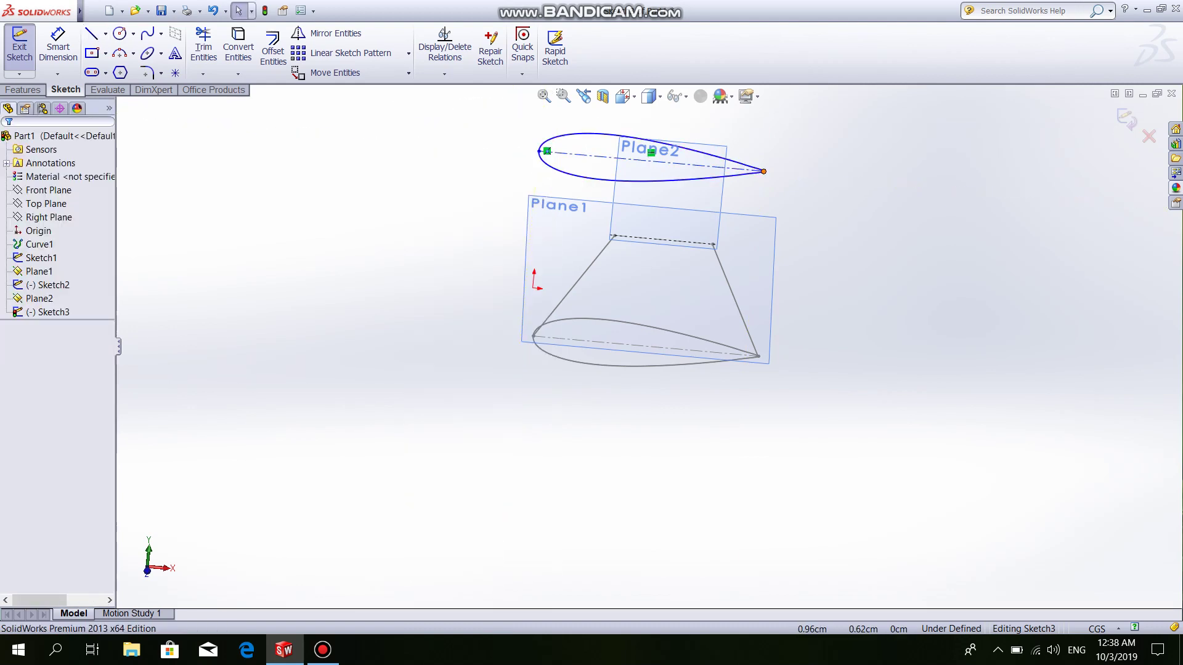
# - Make both tip airfoil ends coincident with the guide line tops, then exit Sketch3
pyautogui.click(764, 171)
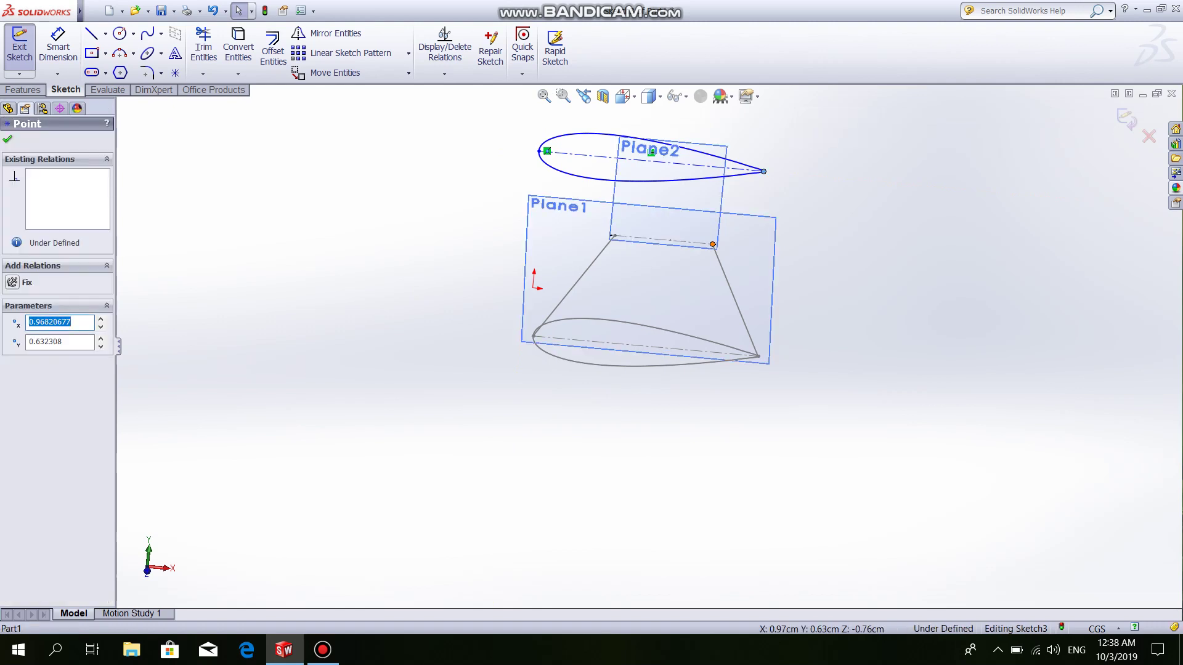
pyautogui.keyDown('ctrl'); pyautogui.click(712, 244); pyautogui.keyUp('ctrl')
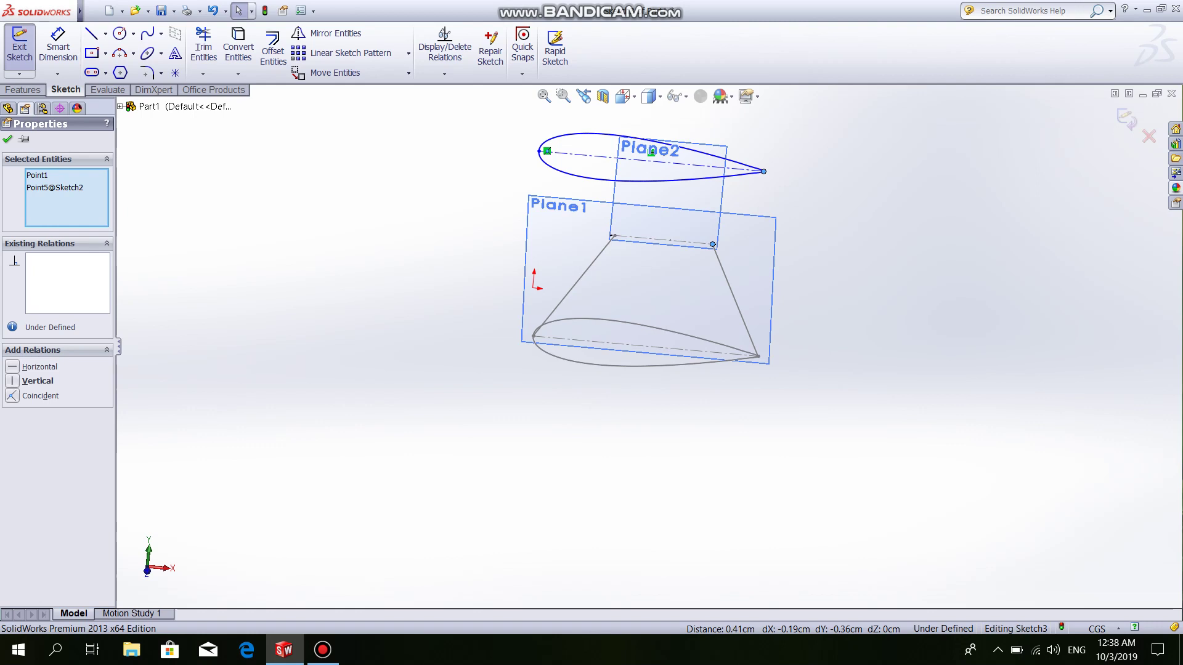
pyautogui.click(40, 395)
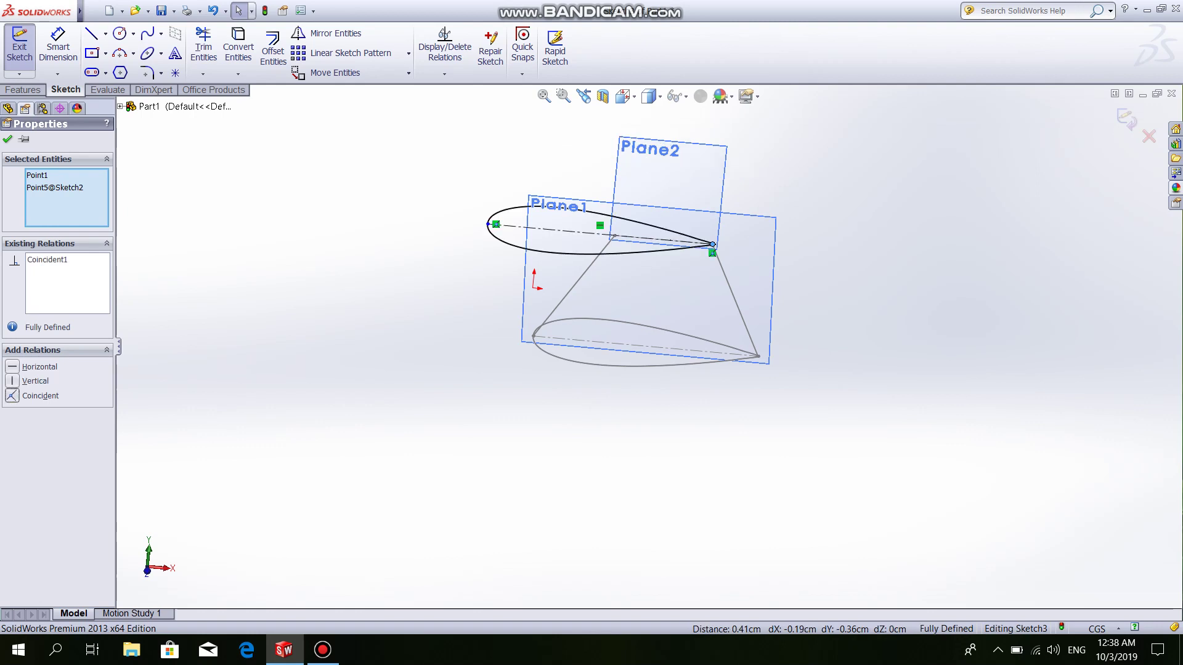
pyautogui.press('Escape')
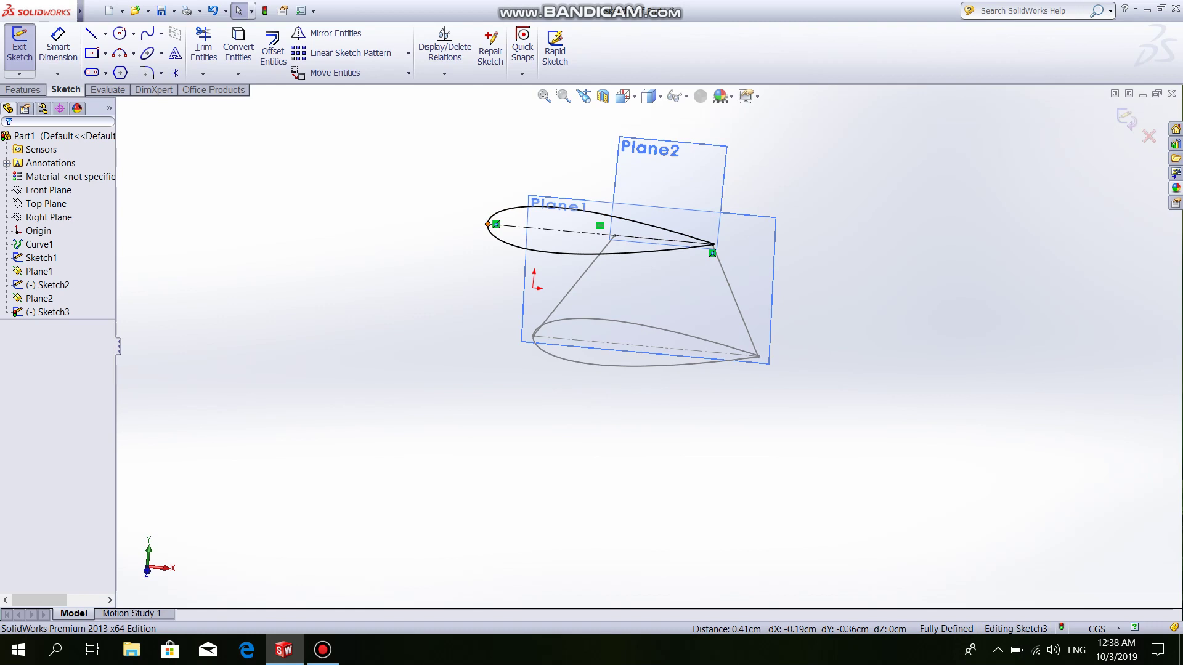
pyautogui.click(488, 224)
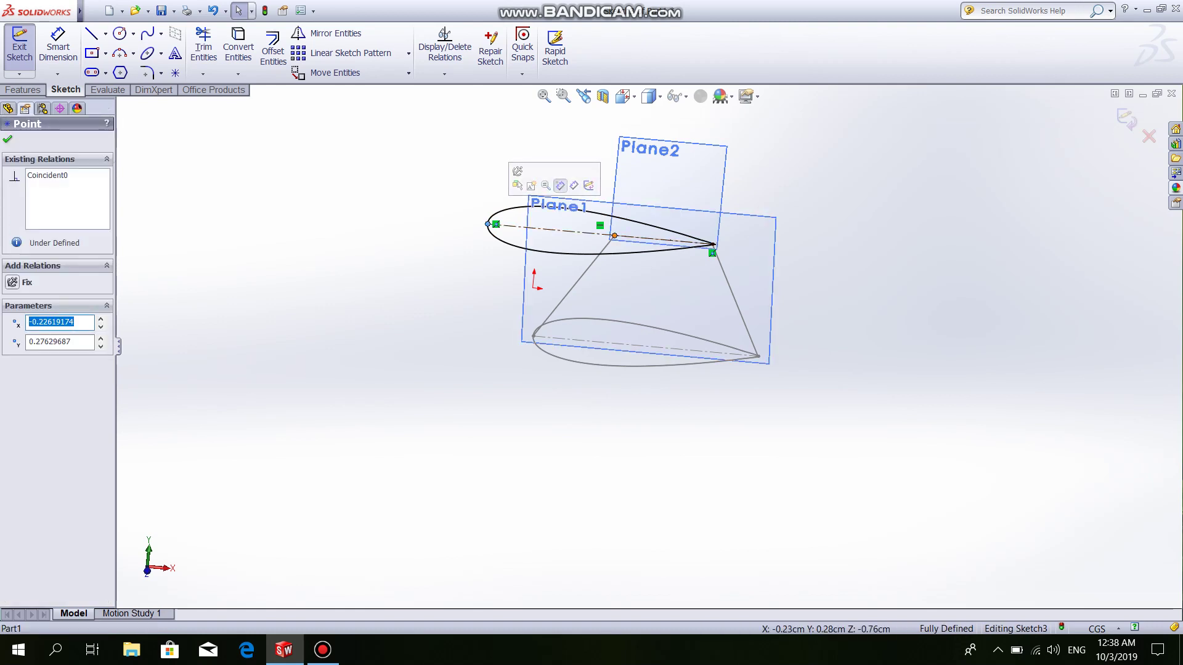
pyautogui.keyDown('ctrl'); pyautogui.click(713, 246); pyautogui.keyUp('ctrl')
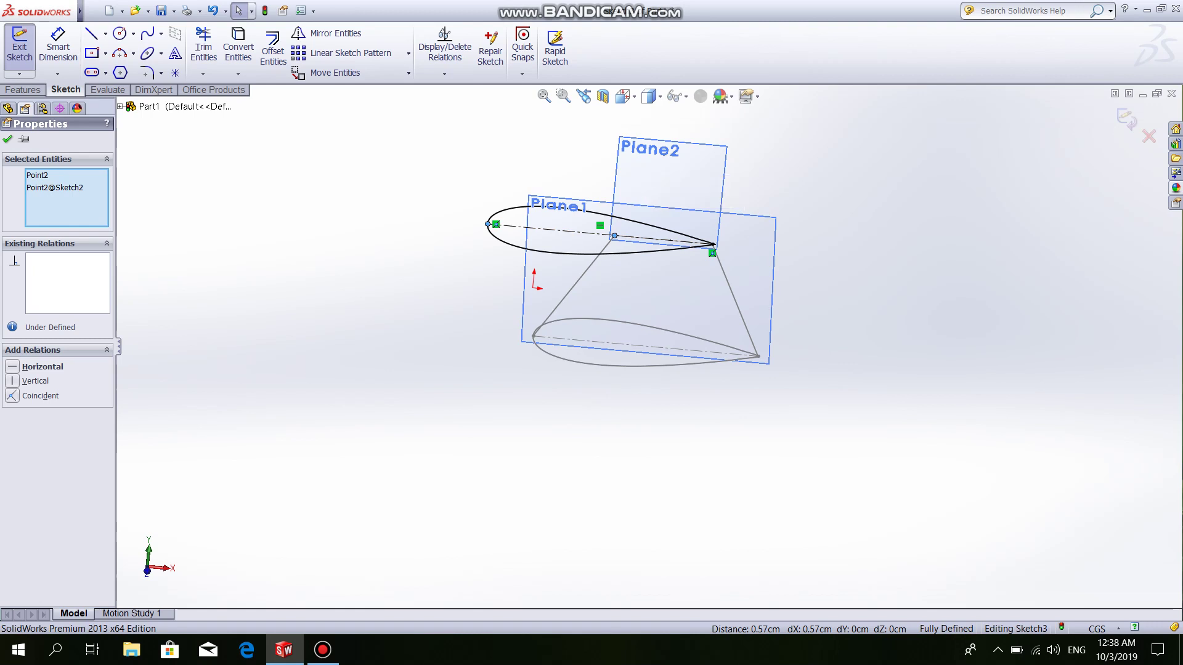
pyautogui.click(38, 396)
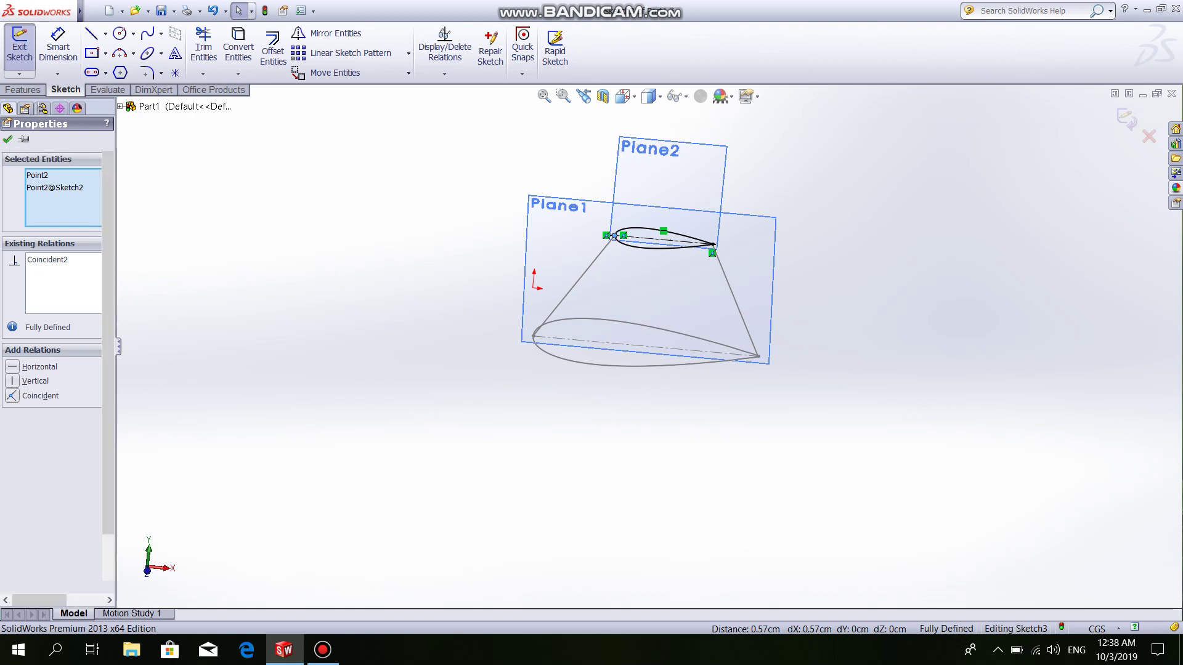
pyautogui.press('Escape')
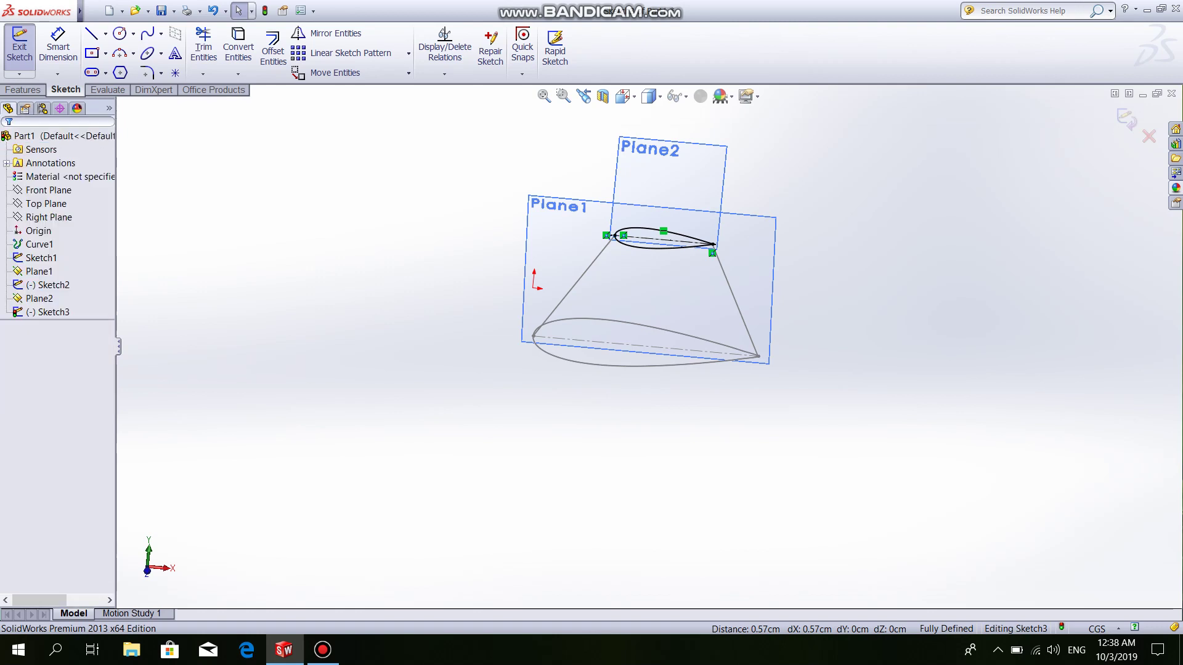
pyautogui.click(19, 47)
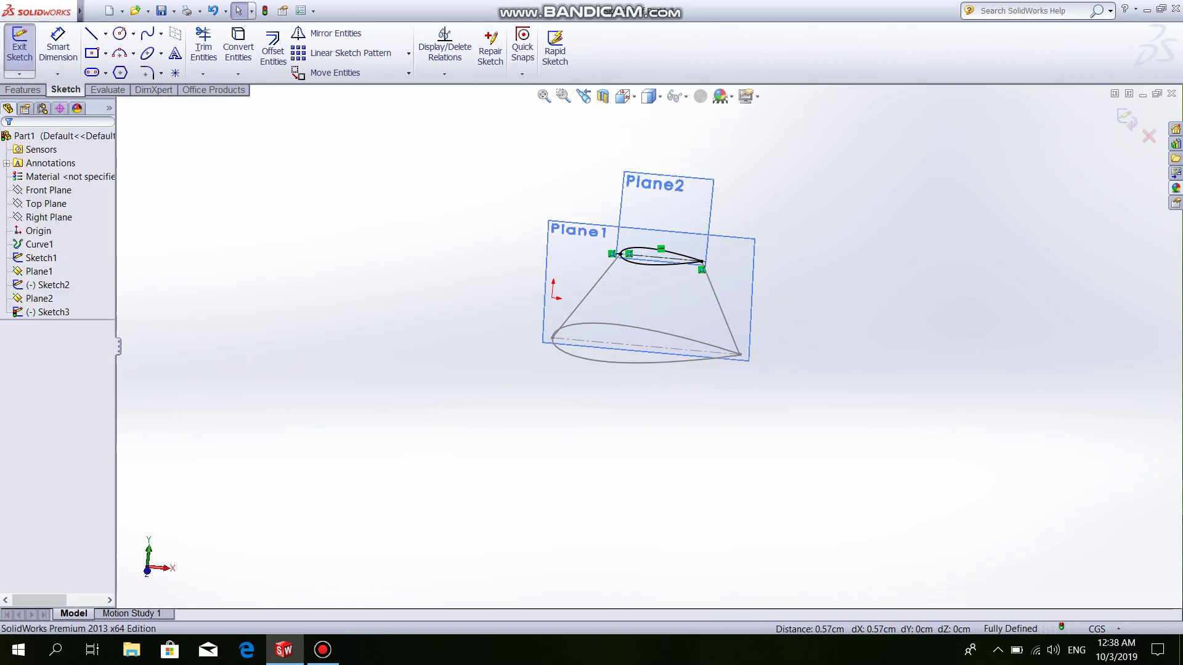
# - Loft a solid from the Sketch3 tip airfoil to the Sketch1 root, guided by the leading-edge line
pyautogui.press('Left')
pyautogui.press('Left')
pyautogui.press('Left')
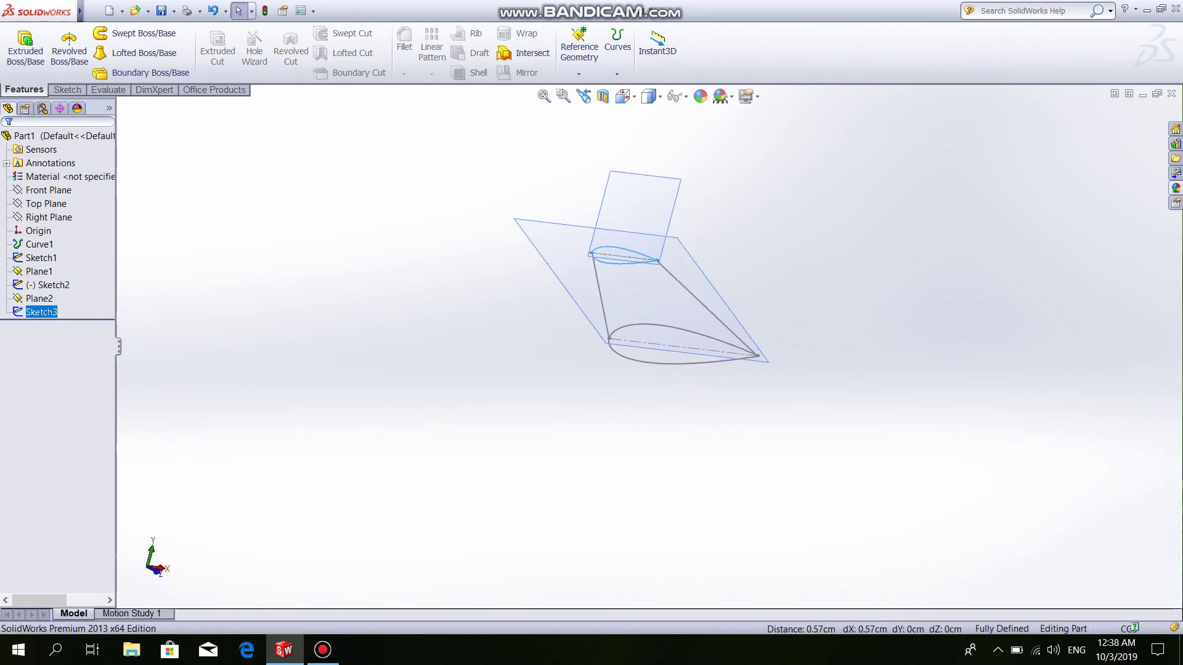
pyautogui.press('Left')
pyautogui.press('Left')
pyautogui.press('Left')
pyautogui.press('Right')
pyautogui.press('Right')
pyautogui.press('Right')
pyautogui.press('Right')
pyautogui.press('Right')
pyautogui.press('Right')
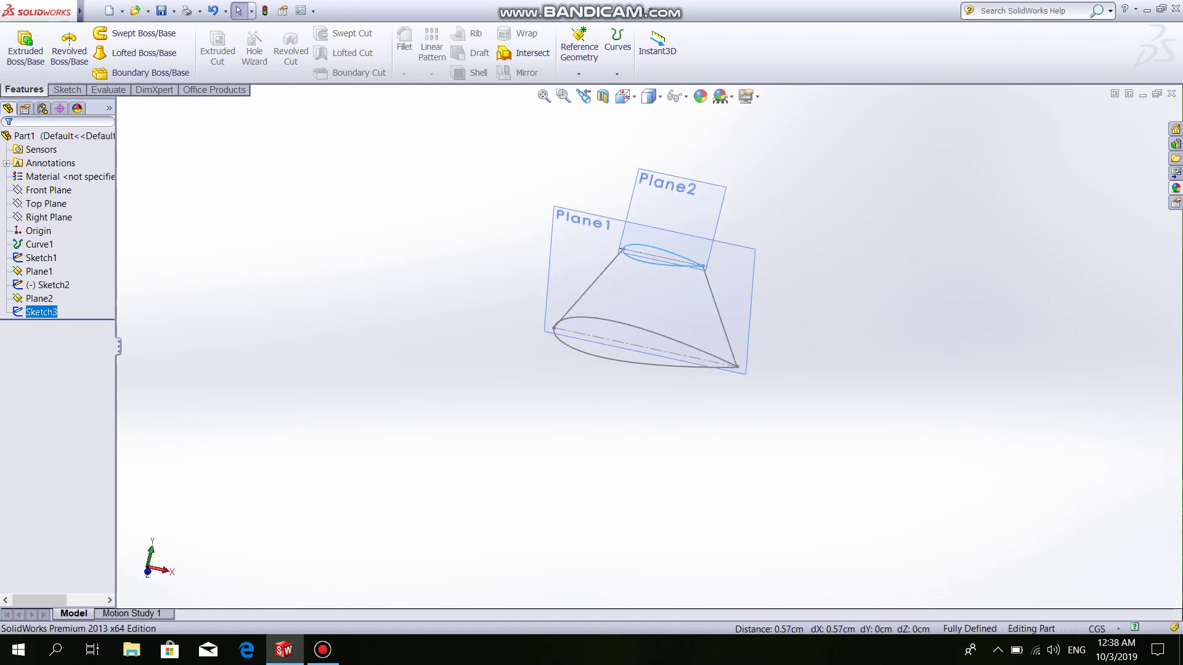
pyautogui.click(144, 52)
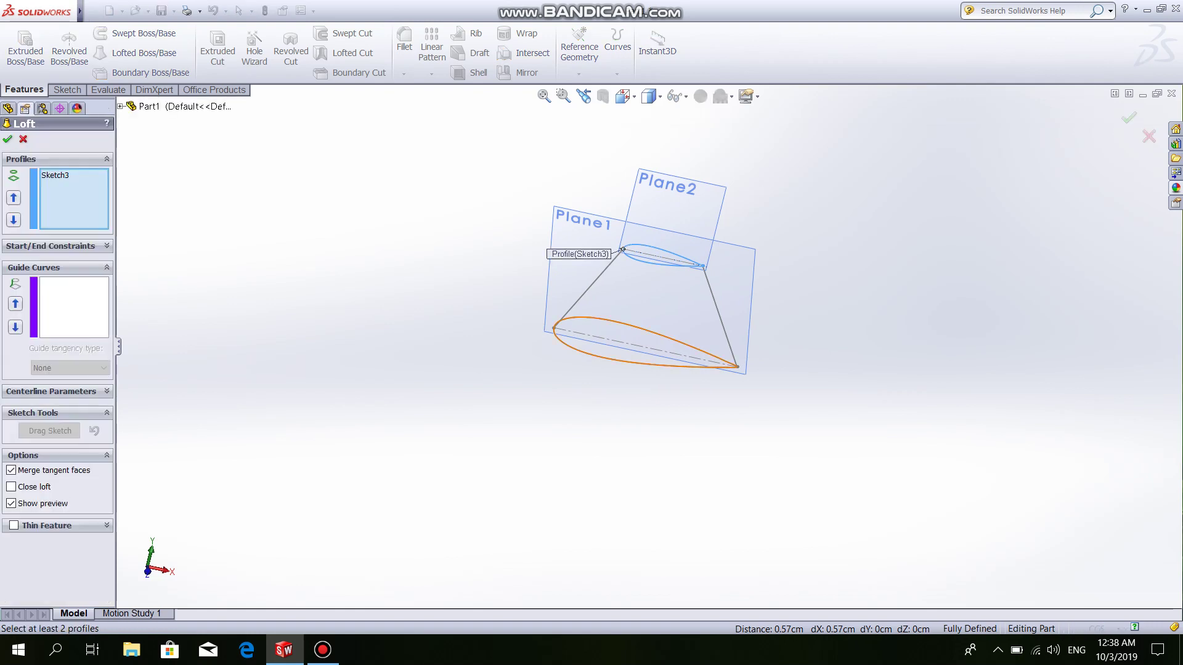
pyautogui.click(641, 333)
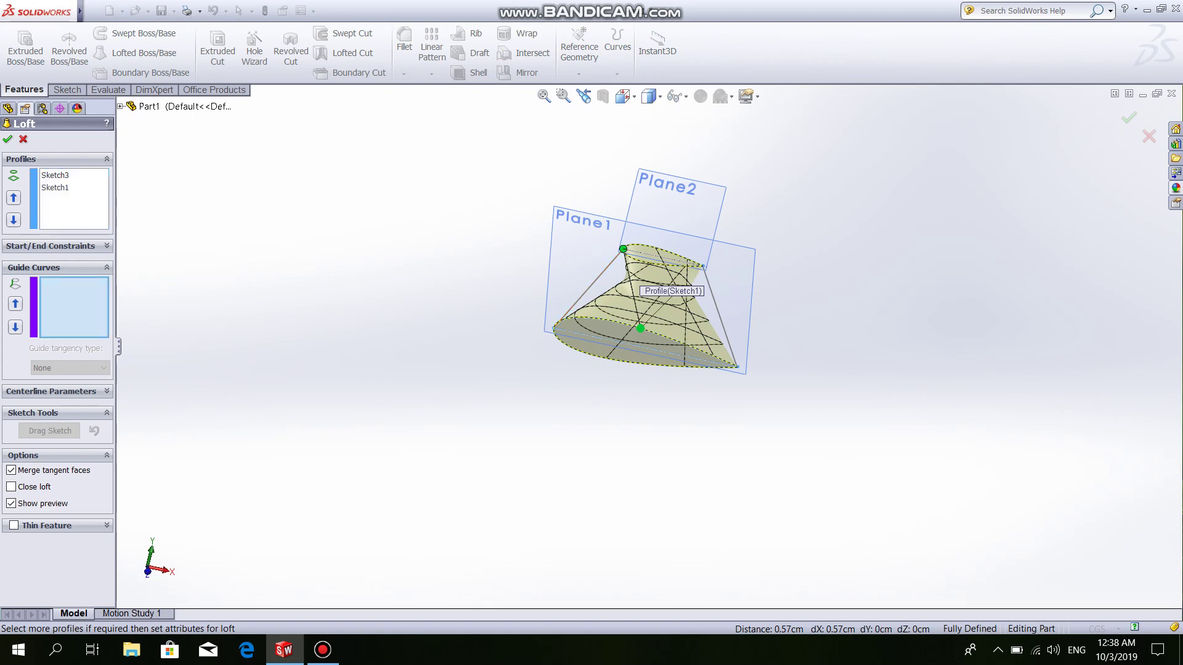
pyautogui.click(616, 258)
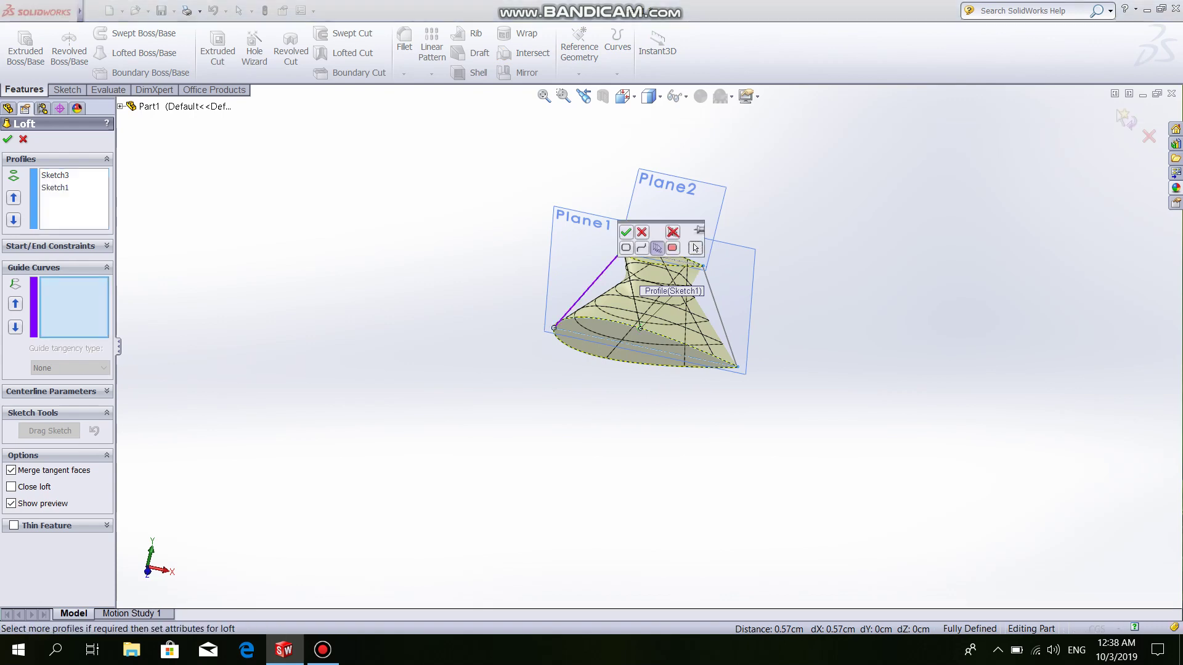
pyautogui.click(626, 232)
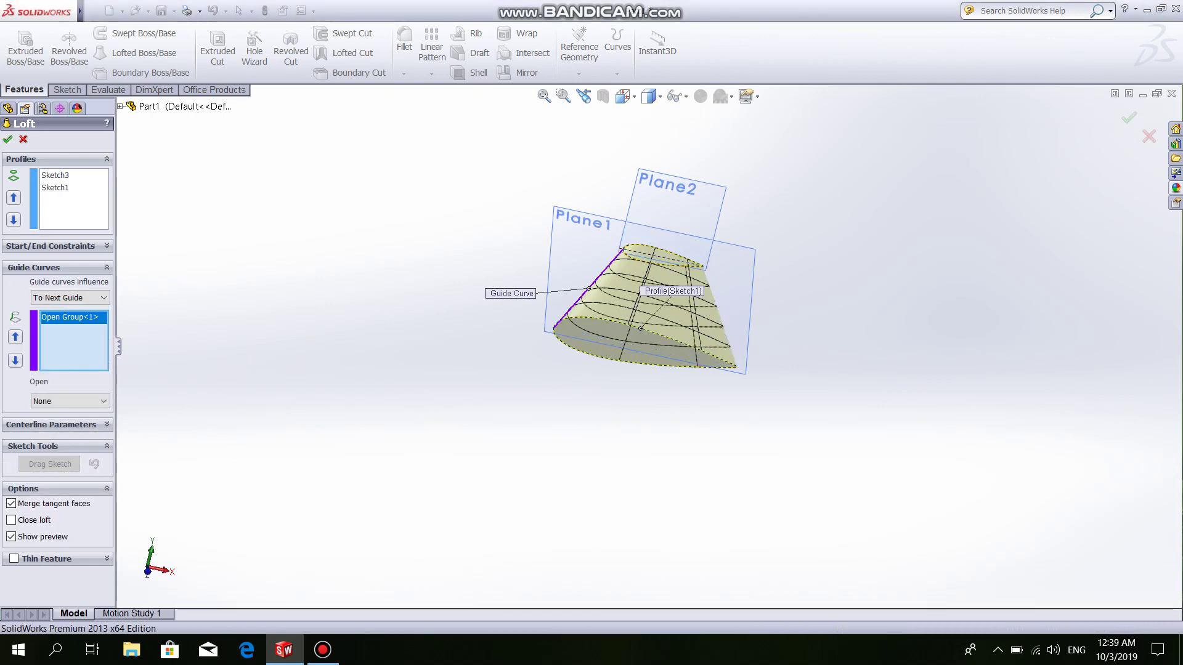
pyautogui.press('Return')
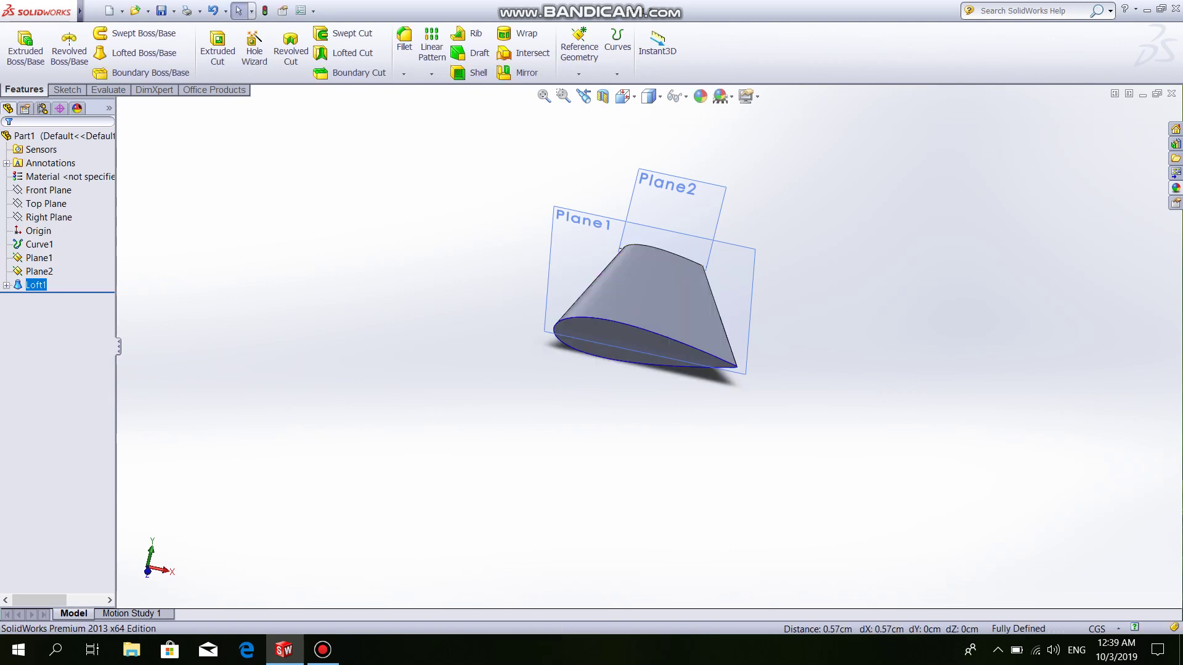
# - Mirror Loft1 and its side face across the root airfoil face, creating Mirror1
pyautogui.moveTo(647, 277)
pyautogui.mouseDown(button='middle')
pyautogui.moveTo(665, 284)
pyautogui.moveTo(656, 280)
pyautogui.mouseUp(button='middle')
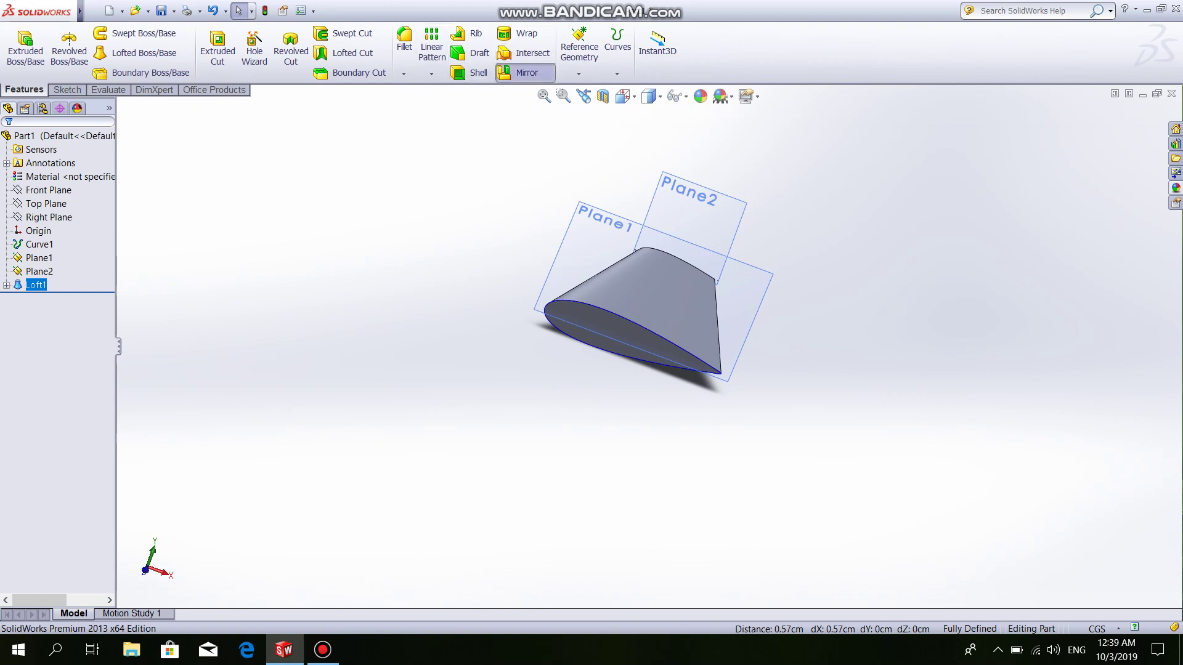
pyautogui.click(525, 72)
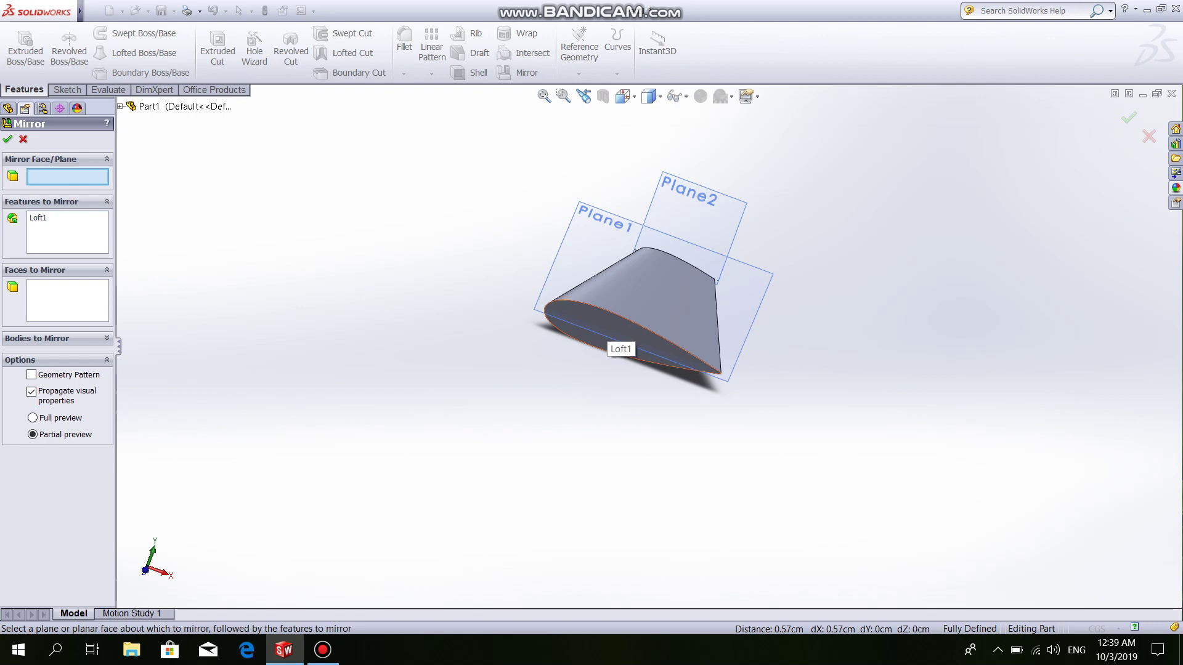
pyautogui.click(610, 336)
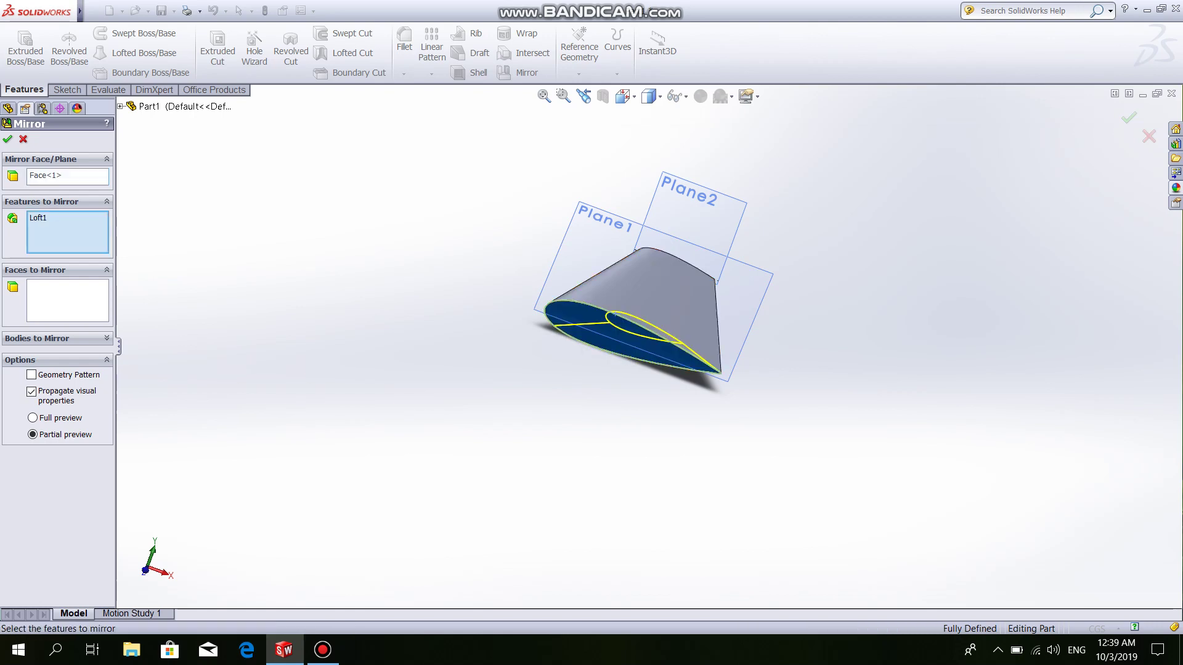
pyautogui.click(67, 300)
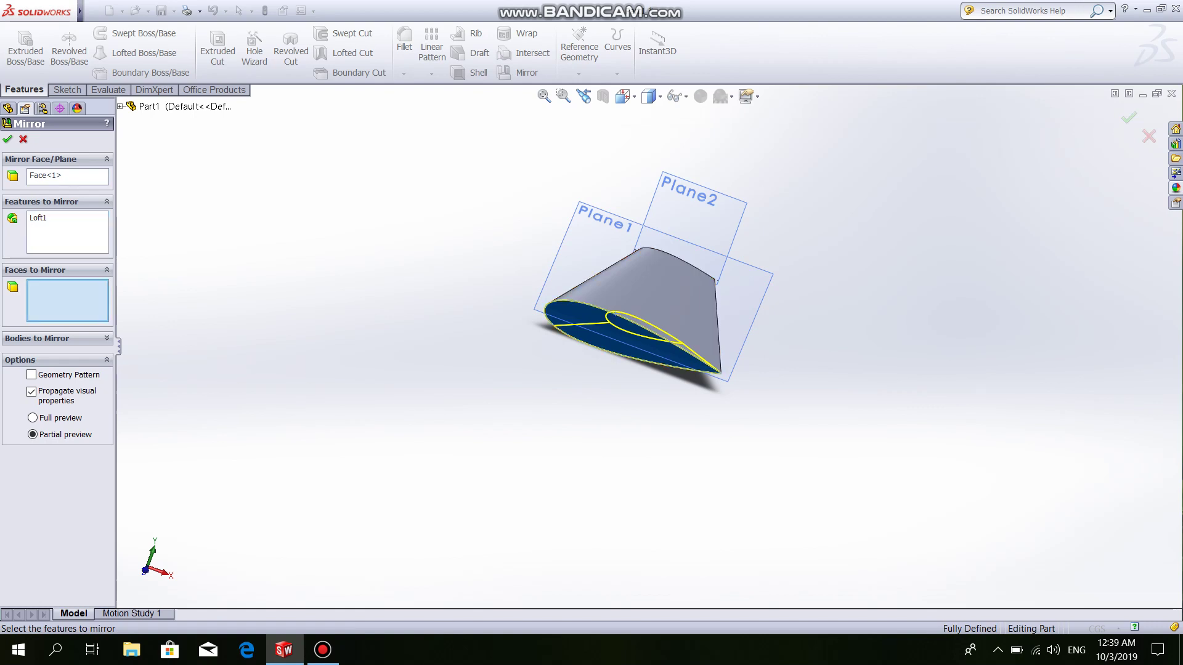
pyautogui.click(717, 332)
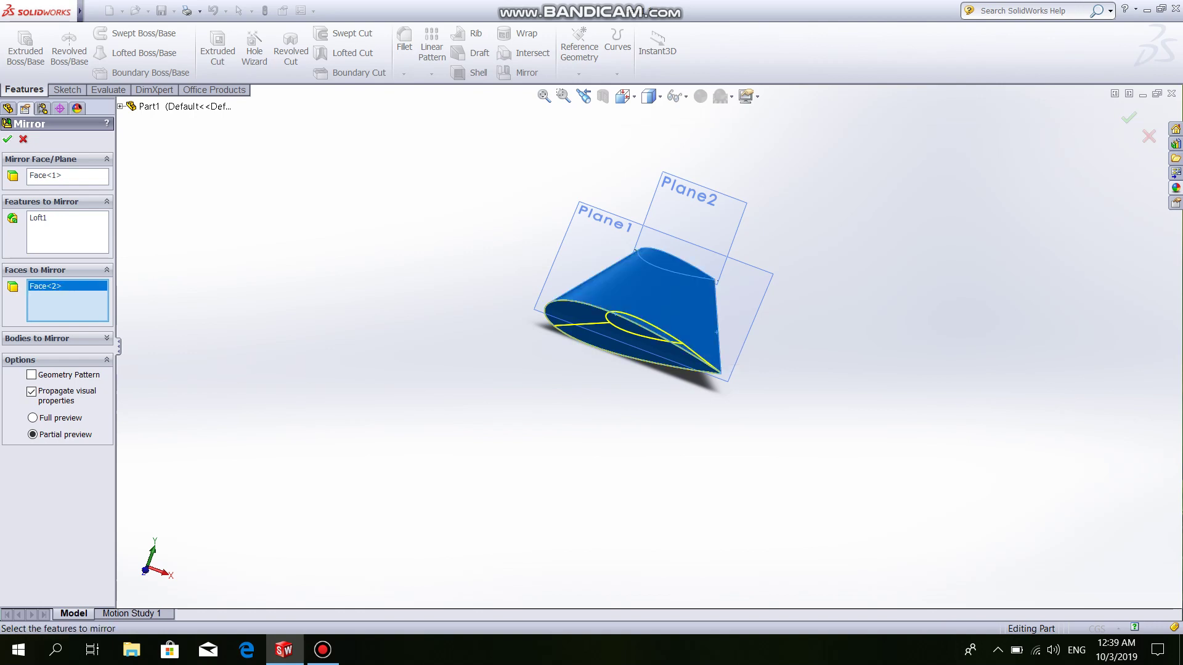
pyautogui.click(7, 139)
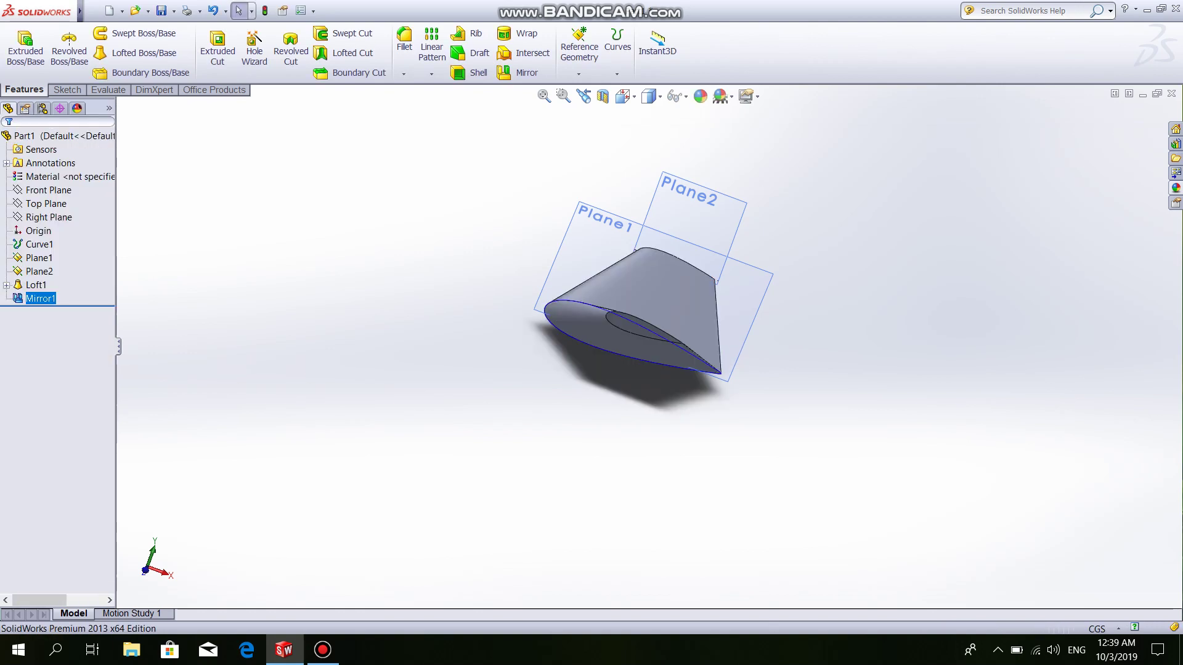
# - Rotate the model, snap to Front view, then orbit obliquely to show both mirrored wing halves
pyautogui.press('Left')
pyautogui.press('Left')
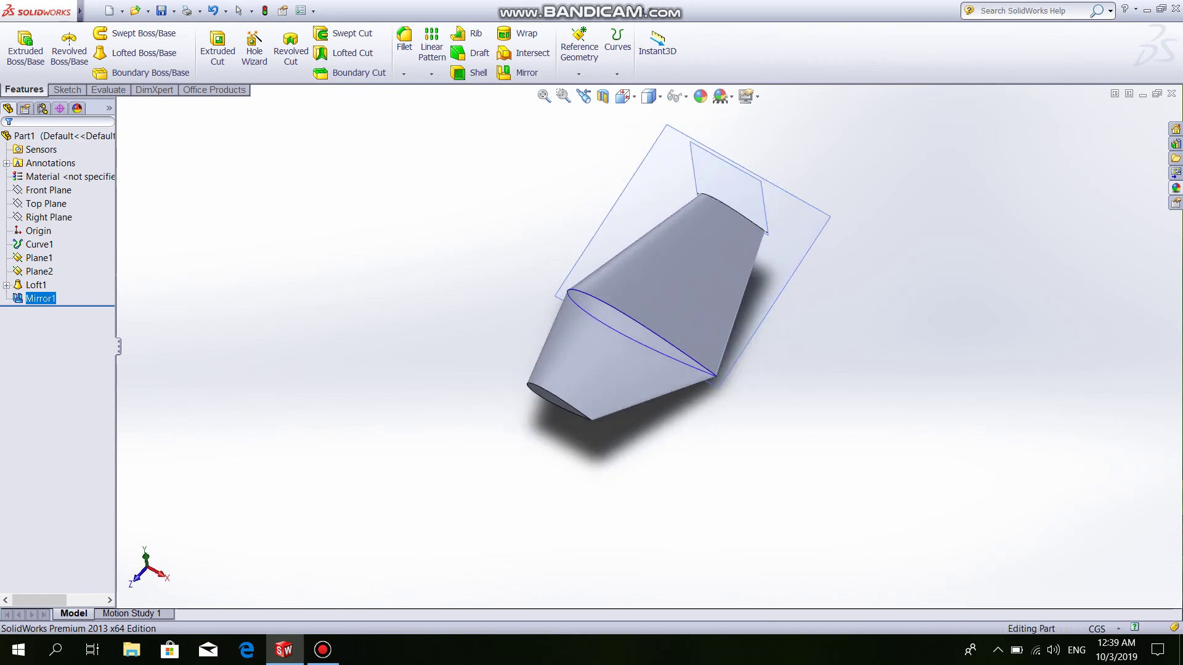
pyautogui.press('Left')
pyautogui.press('Left')
pyautogui.press('Left')
pyautogui.press('Left')
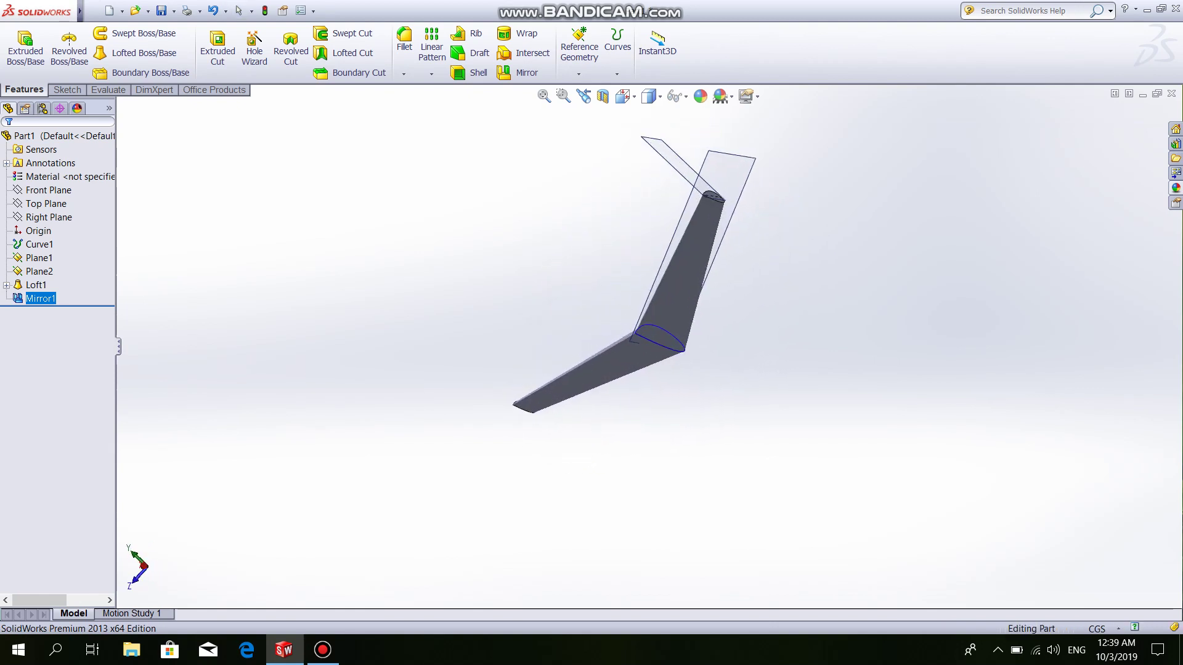
pyautogui.press('Left')
pyautogui.press('Right')
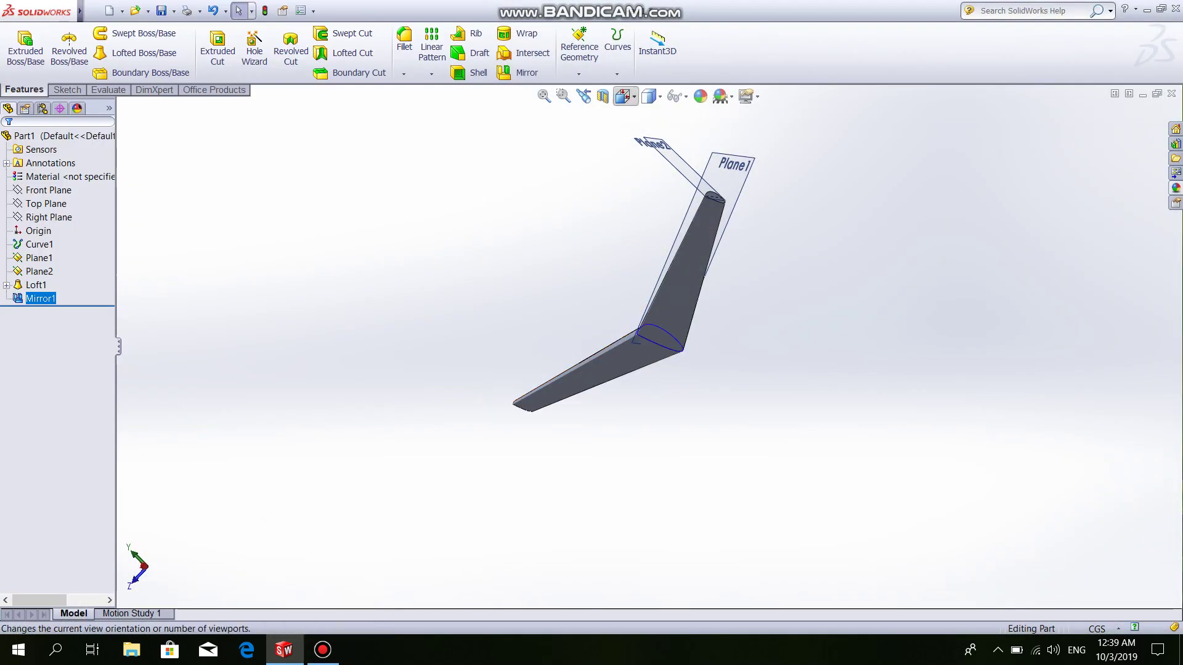
pyautogui.click(625, 96)
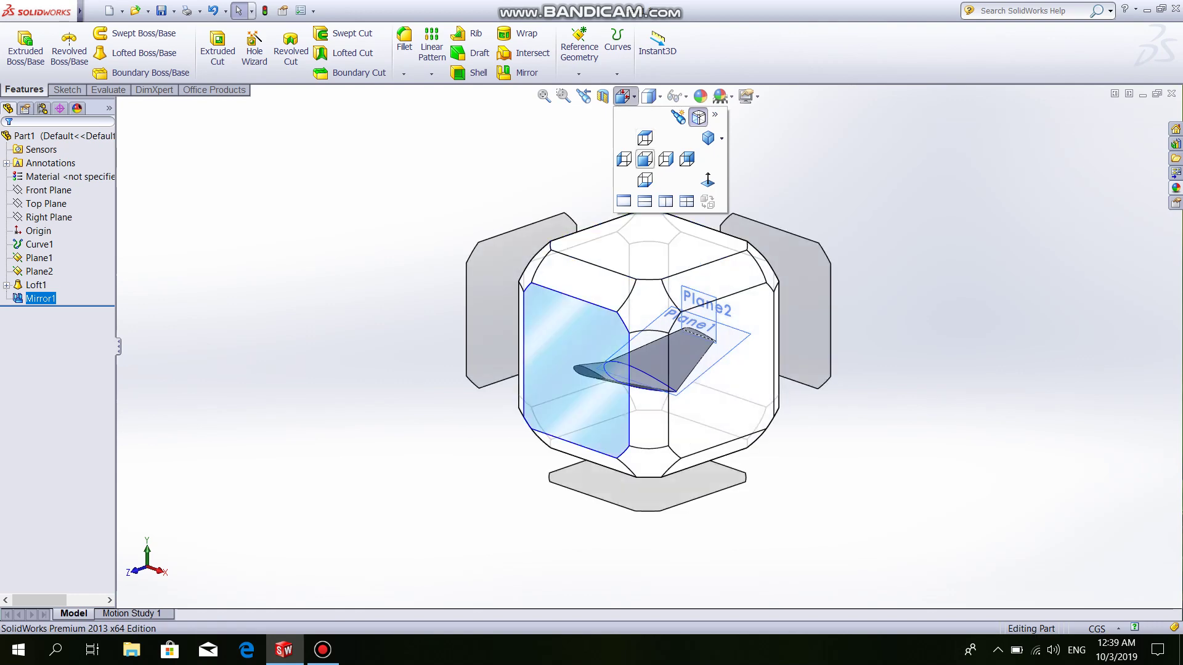
pyautogui.click(576, 369)
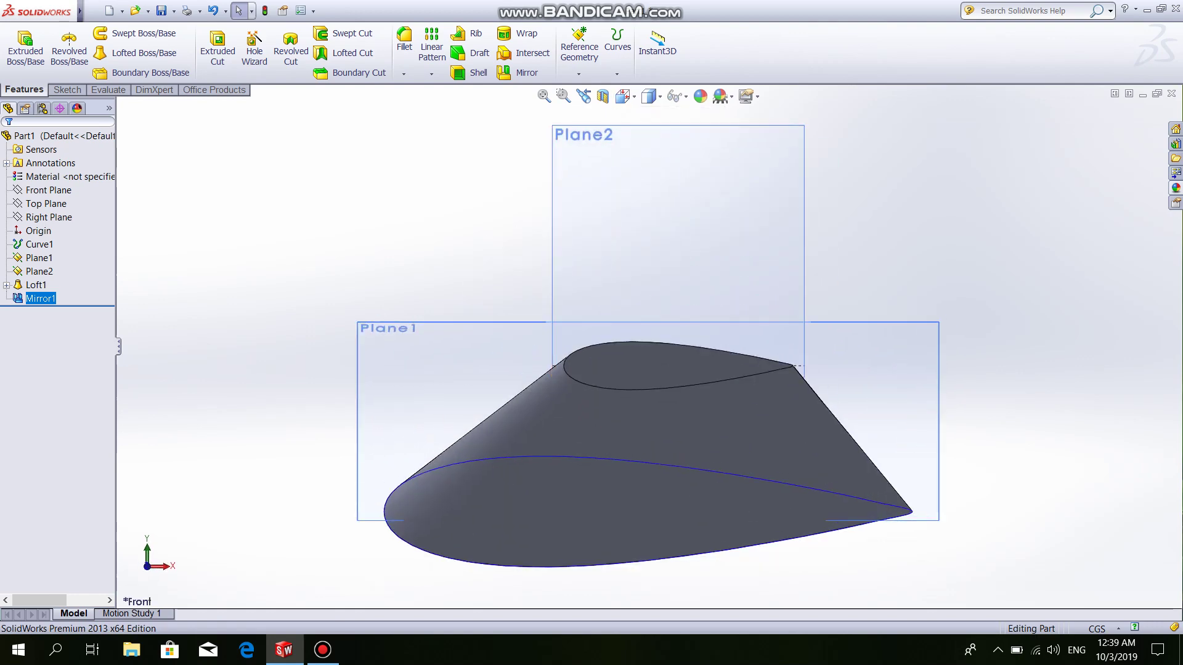
pyautogui.moveTo(647, 401)
pyautogui.mouseDown(button='middle')
pyautogui.moveTo(801, 339)
pyautogui.moveTo(813, 345)
pyautogui.mouseUp(button='middle')
pyautogui.press('Escape')
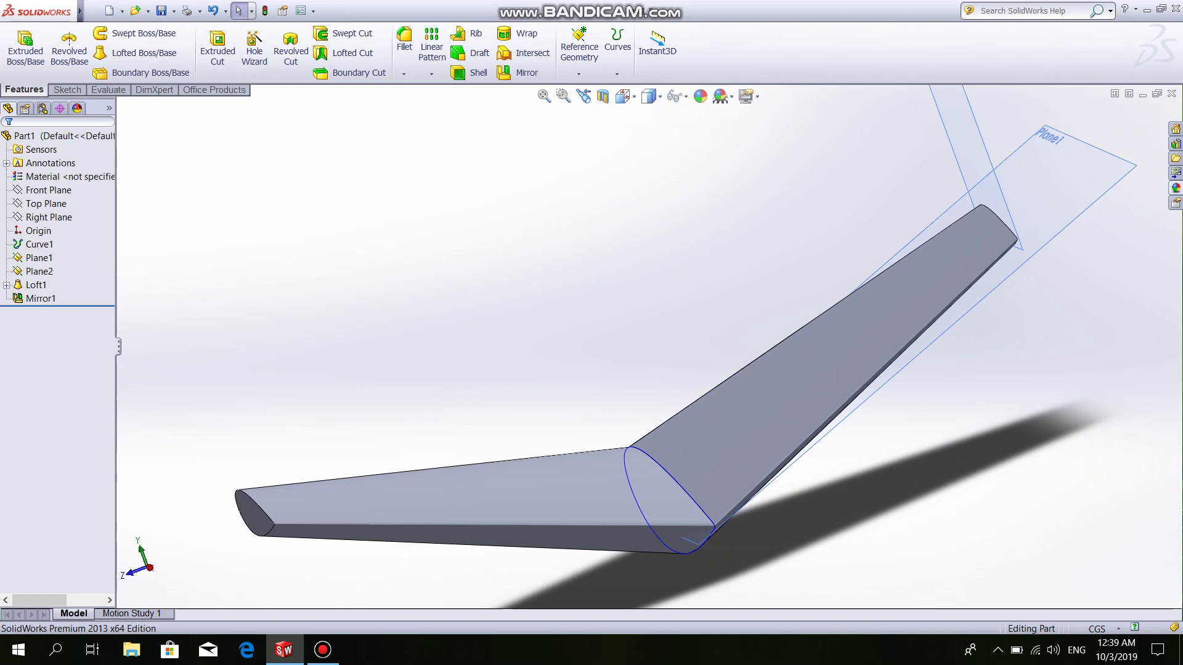